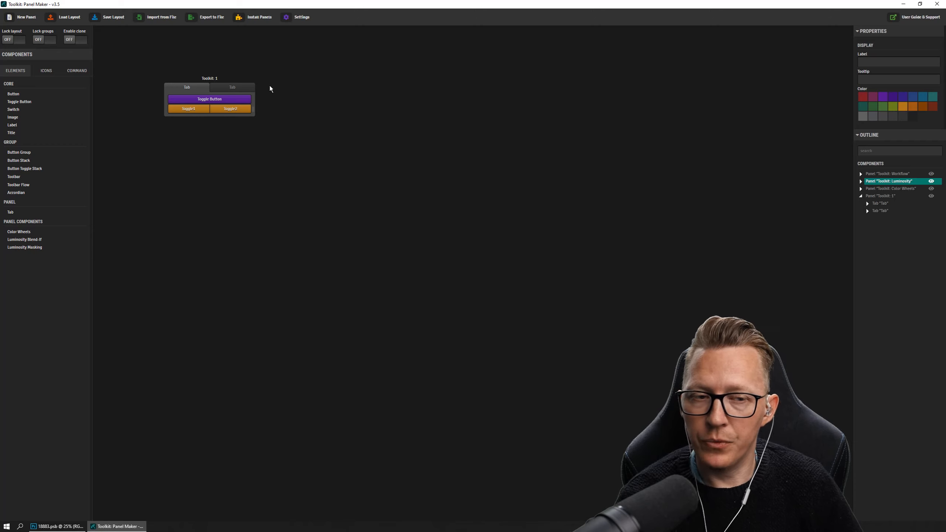
# Turn Advanced Properties off and back on in the settings options, viewing the file paths in between.
pyautogui.click(300, 17)
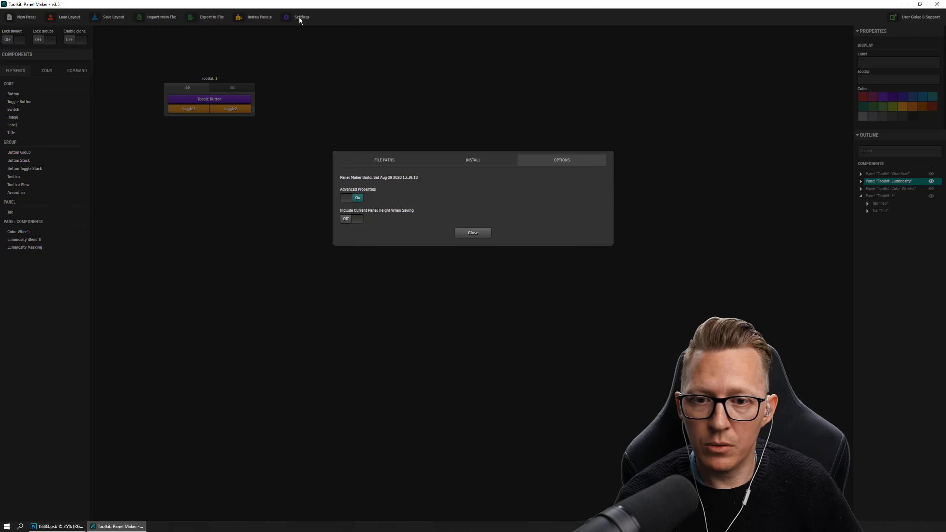
pyautogui.click(355, 197)
pyautogui.click(386, 164)
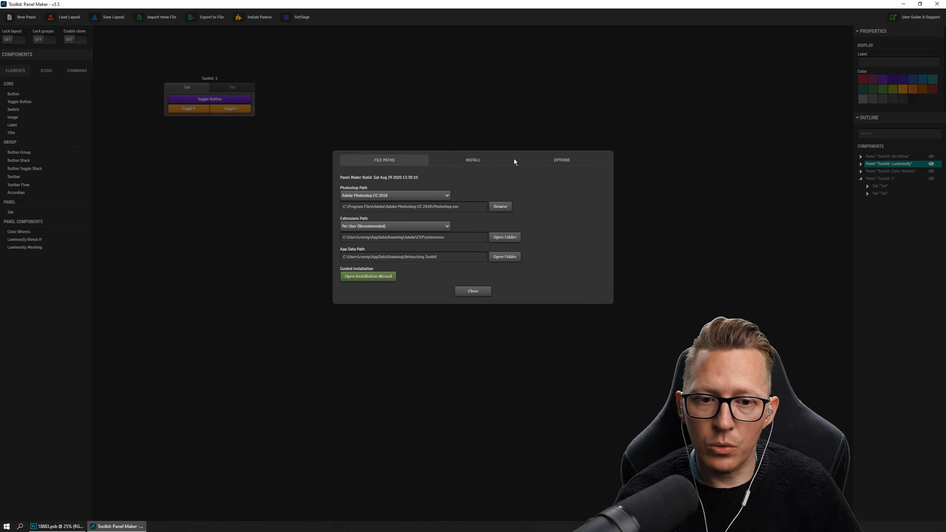
pyautogui.click(557, 162)
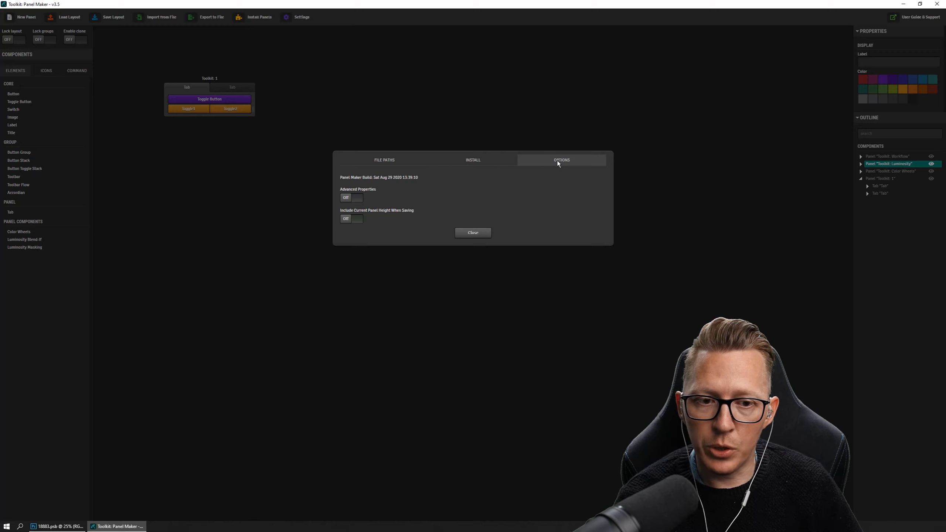
pyautogui.click(353, 199)
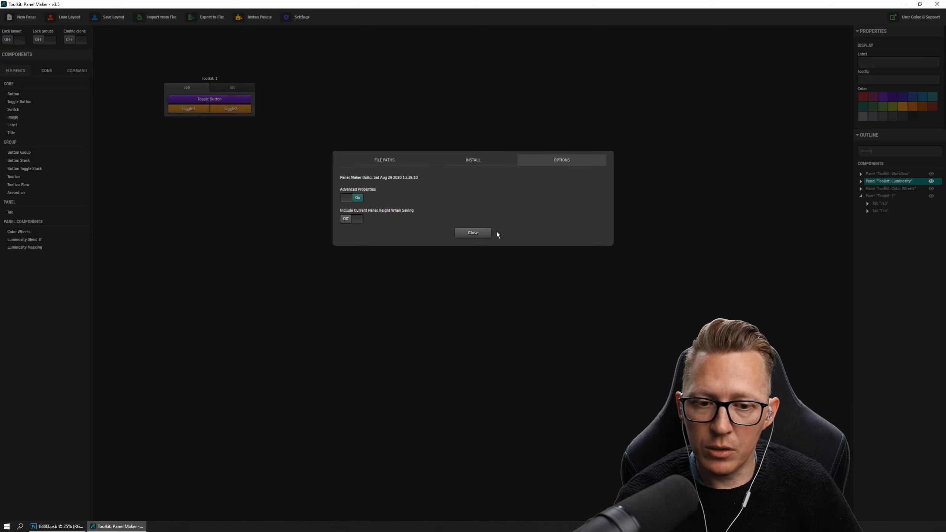
pyautogui.click(473, 233)
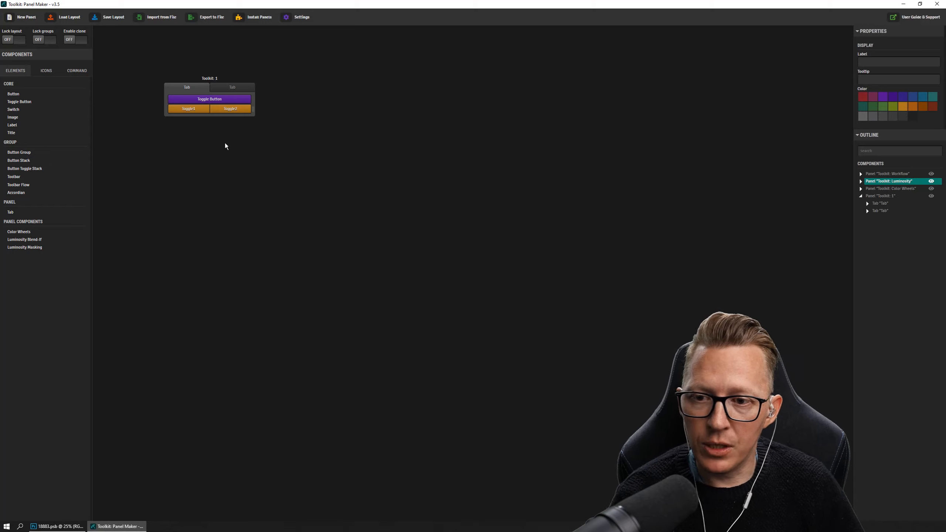
# Give the purple Toggle Button the tooltip "A very nice tooltip!" and save the layout.
pyautogui.click(231, 101)
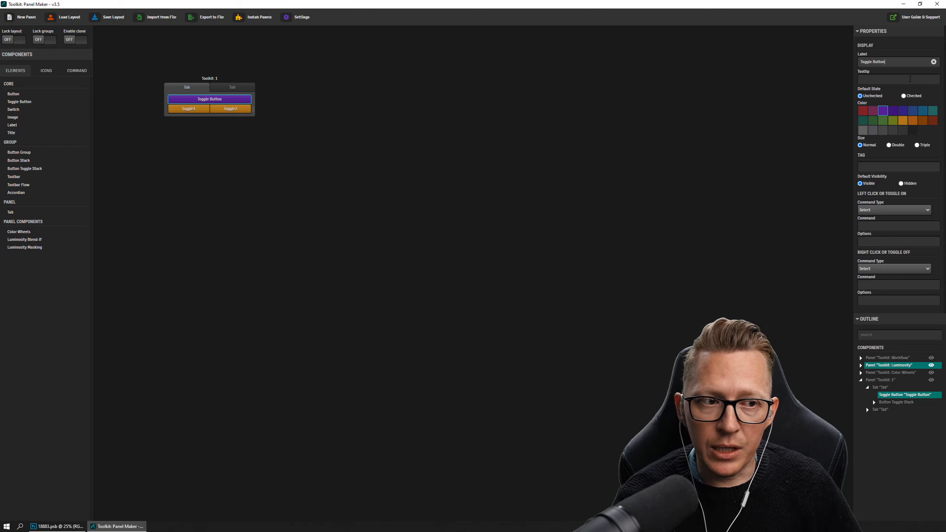
pyautogui.click(909, 79)
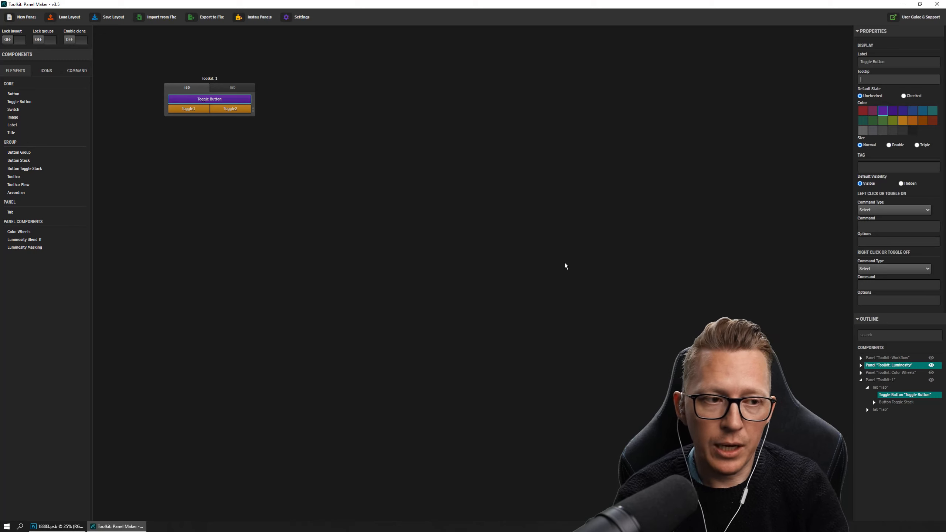
pyautogui.write('A very nice tooltip!')
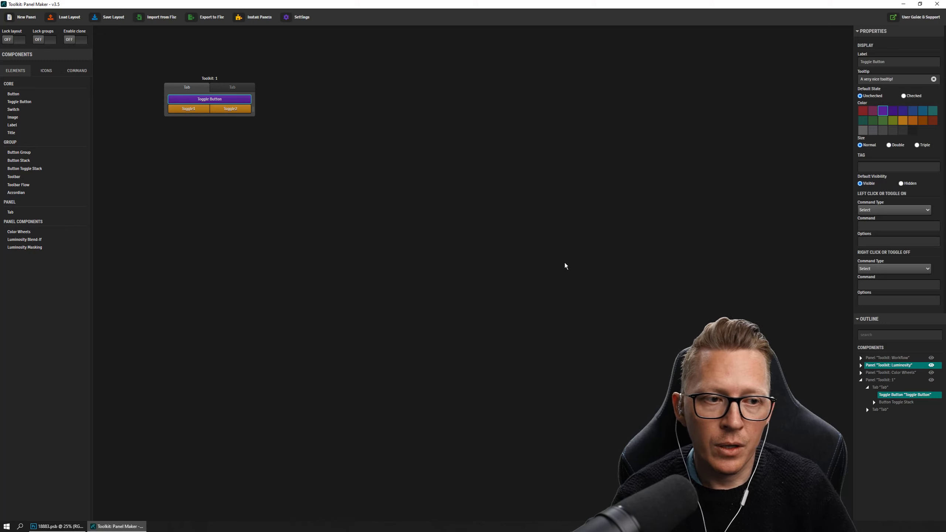
pyautogui.click(108, 16)
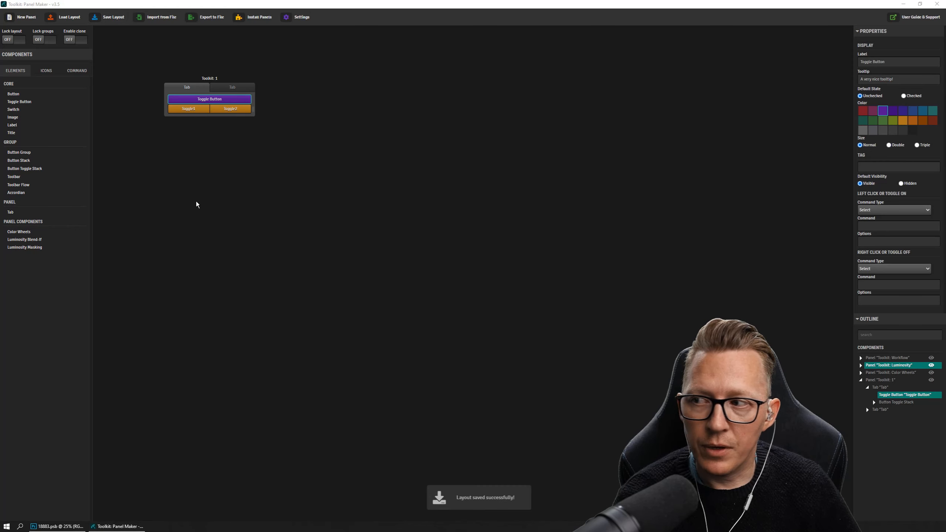
# Switch to Photoshop and reload the Toolkit: 1 panel to load the saved layout.
pyautogui.hotkey('alt', 'Tab')
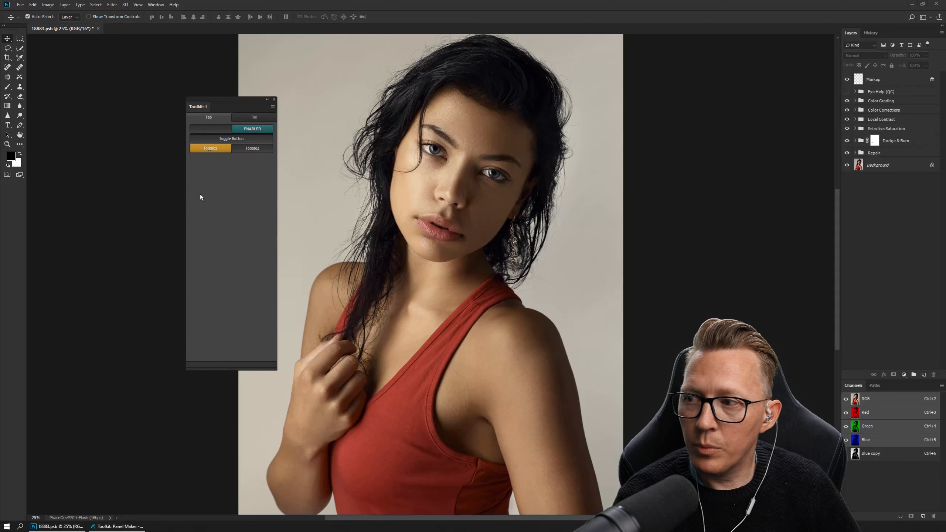
pyautogui.click(273, 107)
pyautogui.click(261, 119)
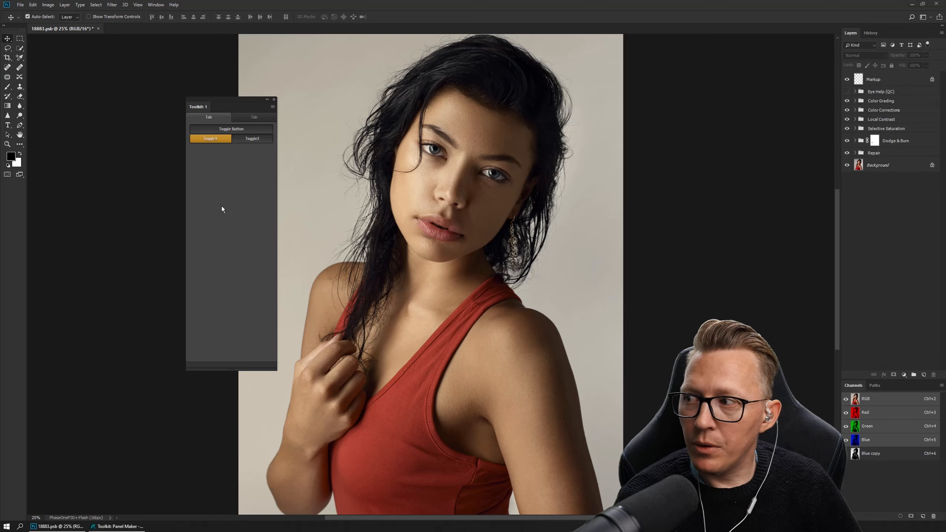
# Switch back to Panel Maker and review the purple Toggle Button's properties.
pyautogui.hotkey('alt', 'Tab')
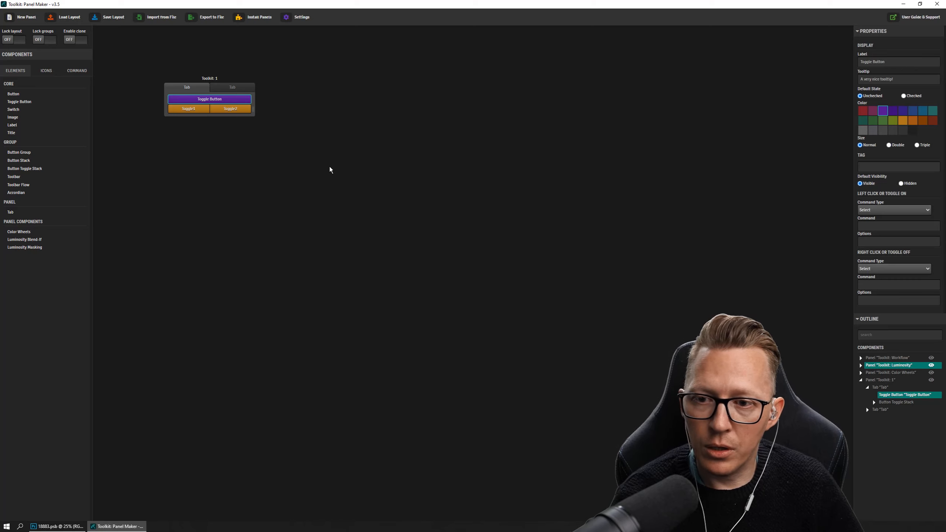
pyautogui.click(370, 182)
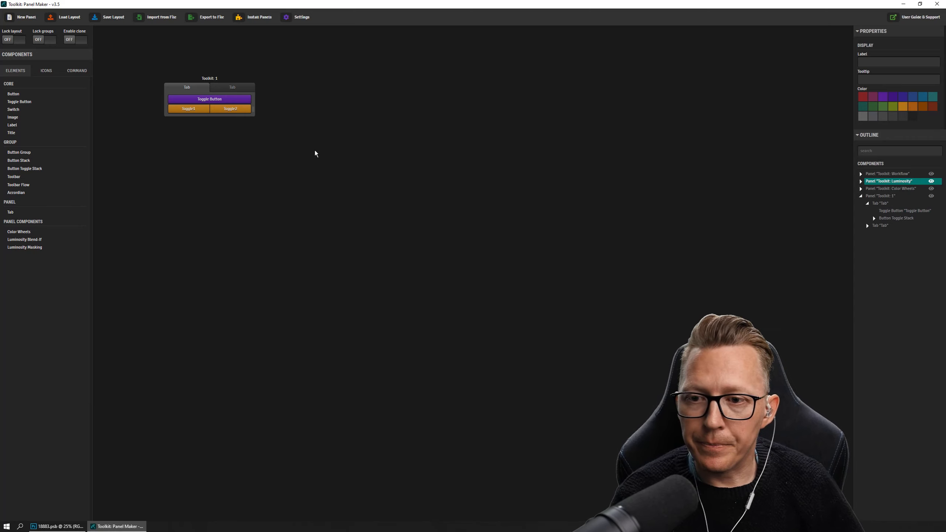
pyautogui.click(230, 101)
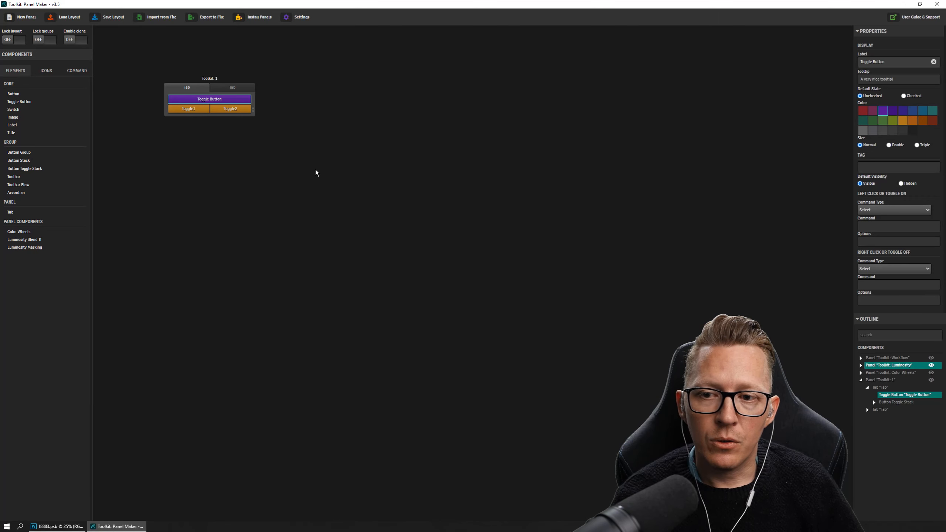
# Check the Toggle Button's tooltip in the Photoshop panel, turn the button on and dismiss the message.
pyautogui.hotkey('alt', 'Tab')
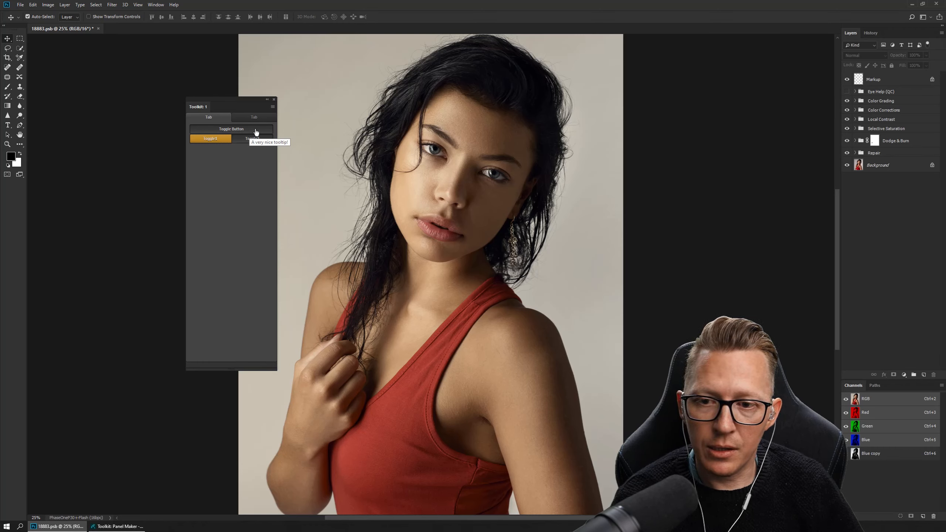
pyautogui.hotkey('alt', 'Tab')
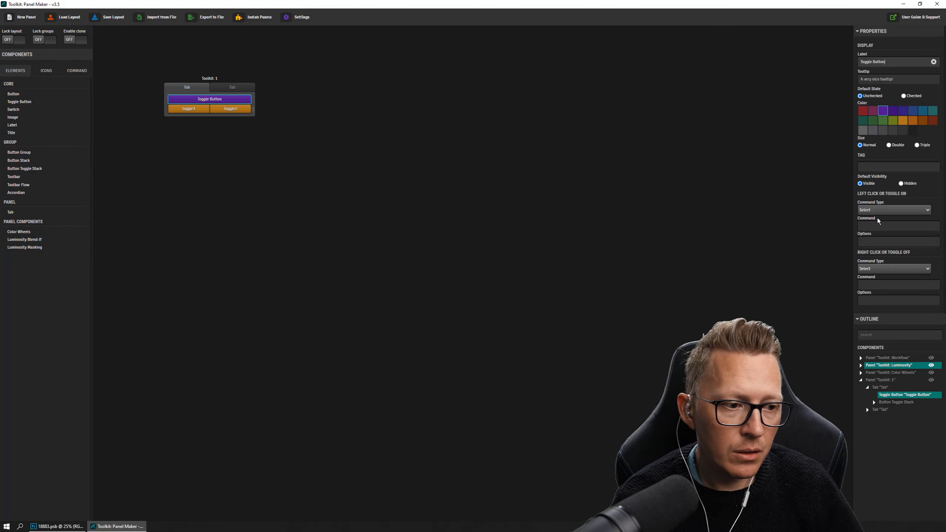
pyautogui.hotkey('alt', 'Tab')
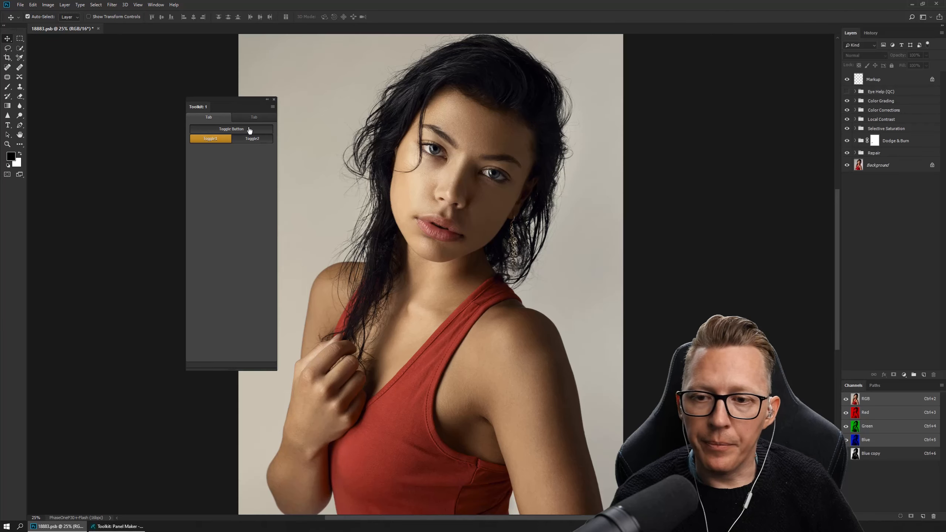
pyautogui.click(249, 129)
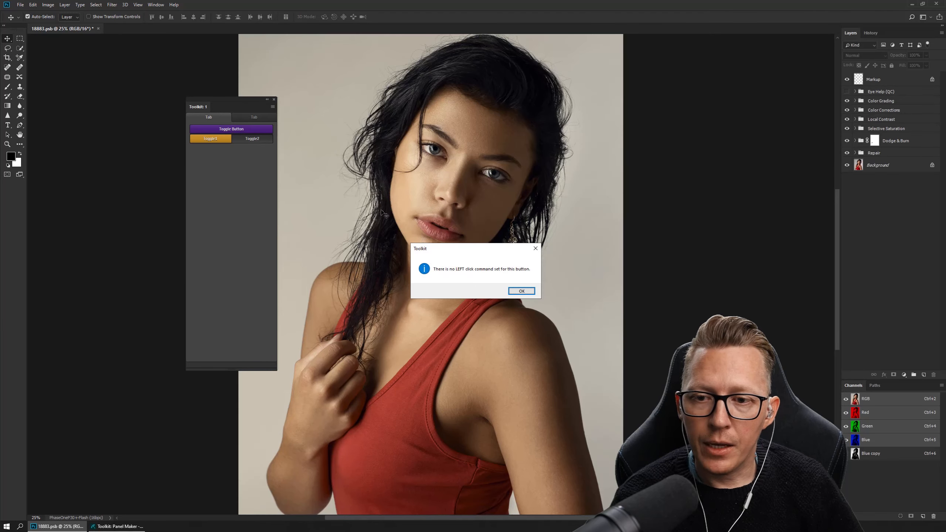
pyautogui.click(520, 292)
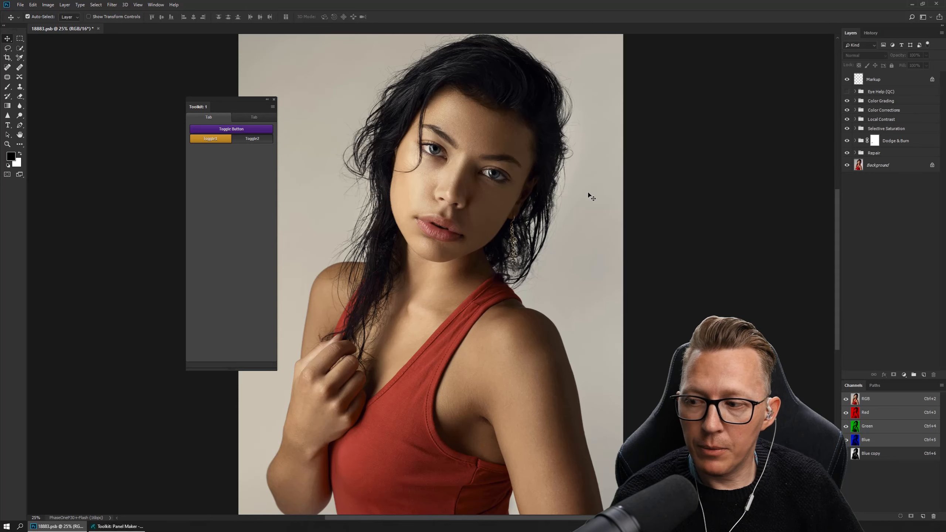
# Switch to Panel Maker, set the purple Toggle Button's default state to Checked and save the layout.
pyautogui.hotkey('alt', 'Tab')
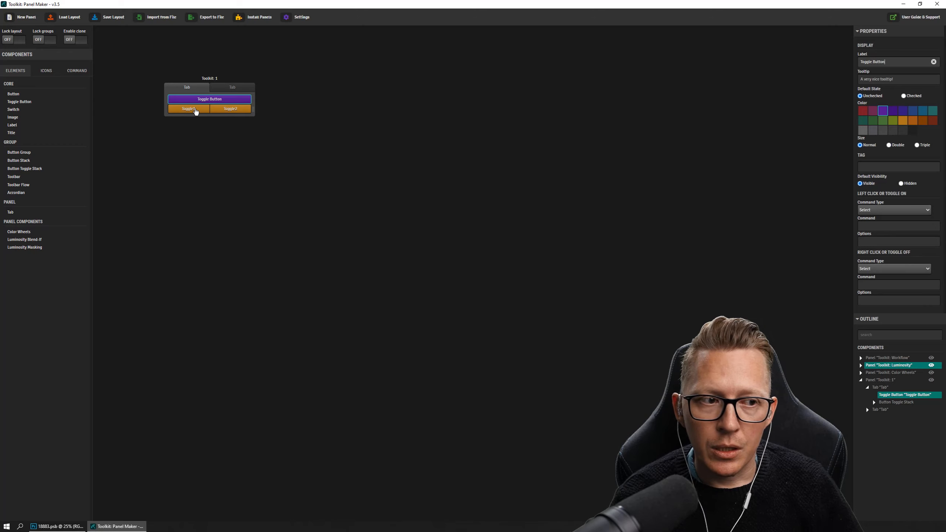
pyautogui.click(906, 96)
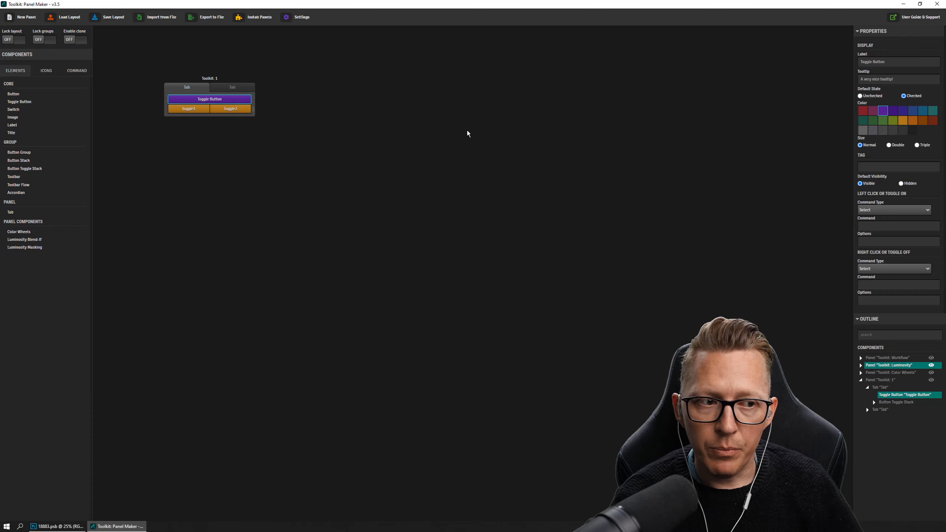
pyautogui.click(108, 16)
# Switch to Photoshop and reload the Toolkit: 1 panel to apply the Toggle Button's new default state.
pyautogui.hotkey('alt', 'Tab')
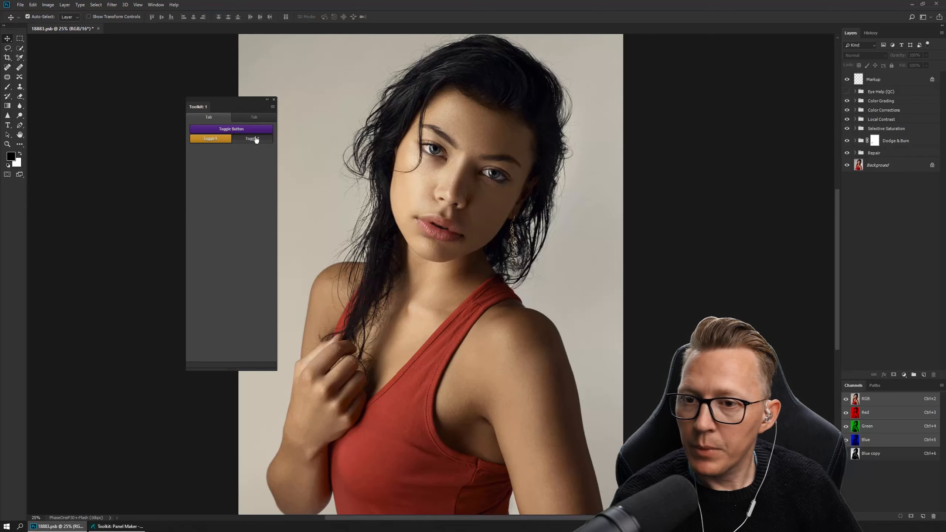
pyautogui.click(273, 107)
pyautogui.click(250, 113)
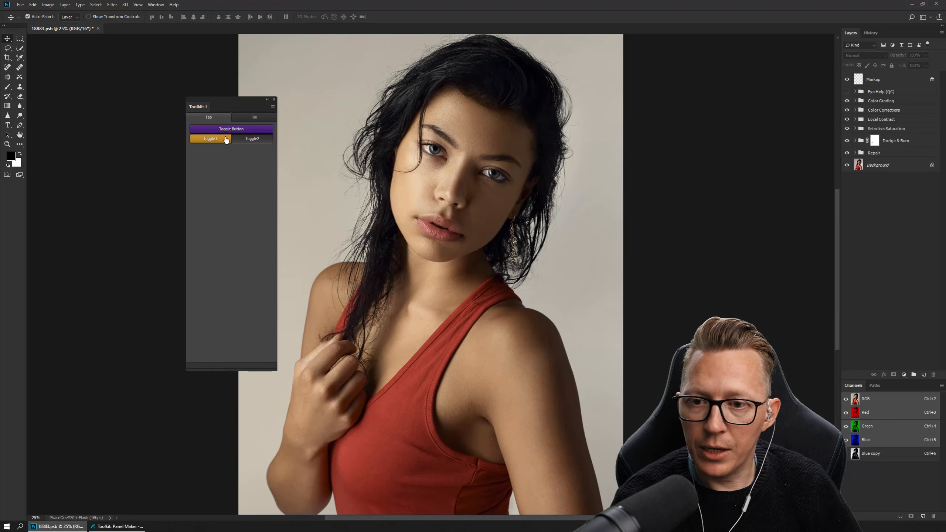
# Turn the Toggle Button off in the Photoshop panel, dismiss the message and reload the panel to restore the default state.
pyautogui.rightClick(239, 129)
pyautogui.click(524, 291)
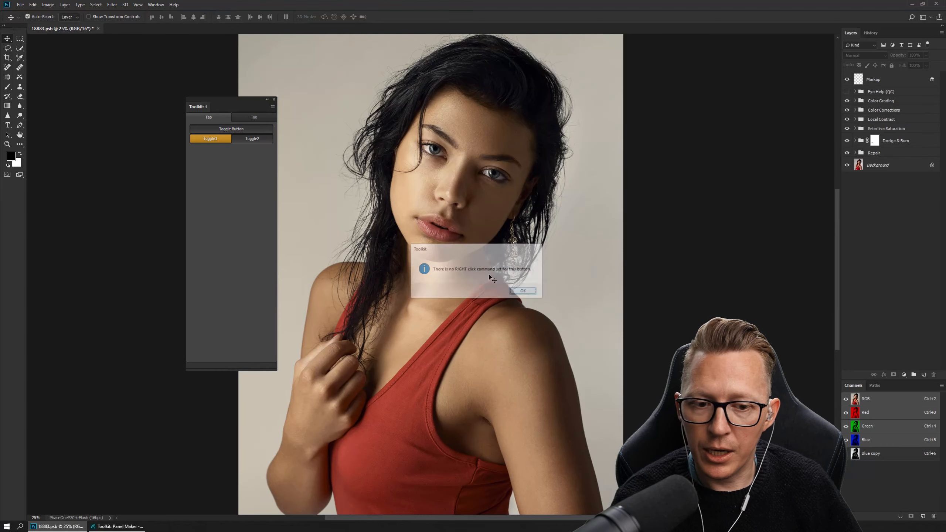
pyautogui.click(272, 107)
pyautogui.click(250, 109)
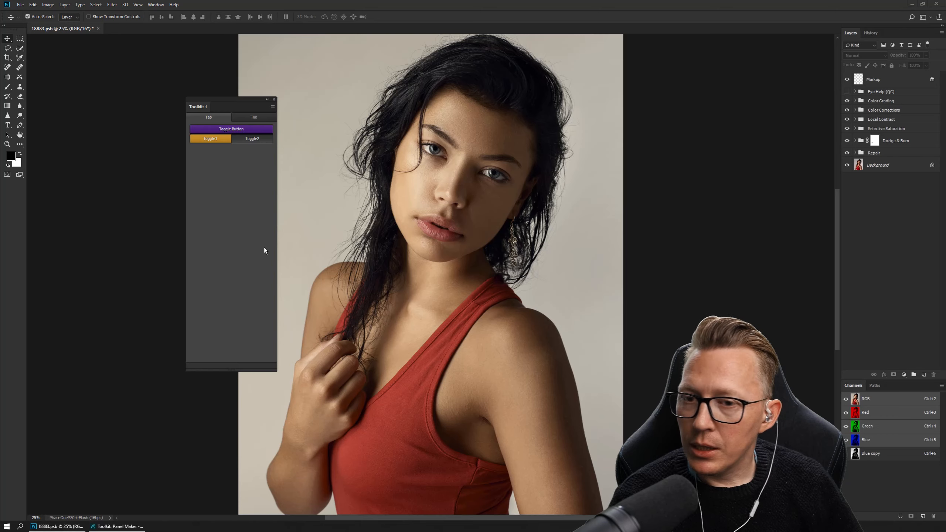
# Switch to Panel Maker and review the Toggle1 button's default state and its on and off commands.
pyautogui.hotkey('alt', 'Tab')
pyautogui.click(187, 171)
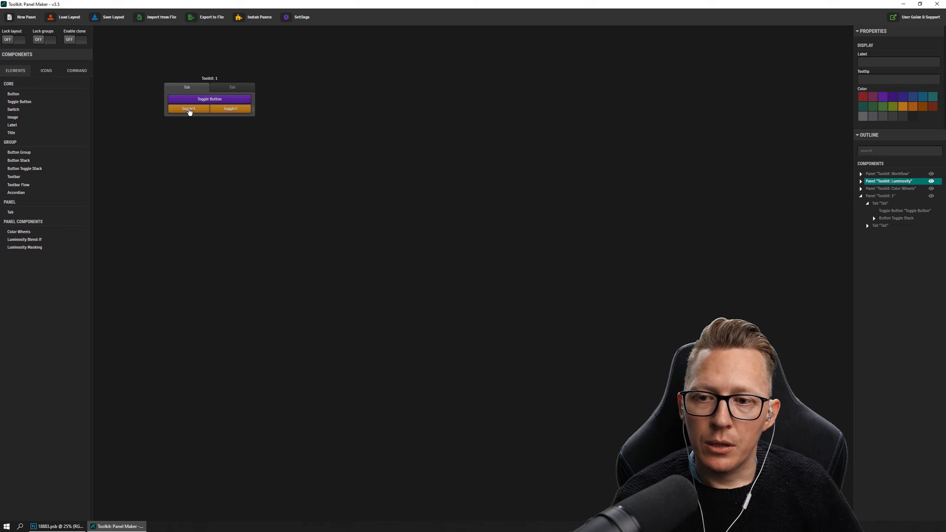
pyautogui.click(190, 113)
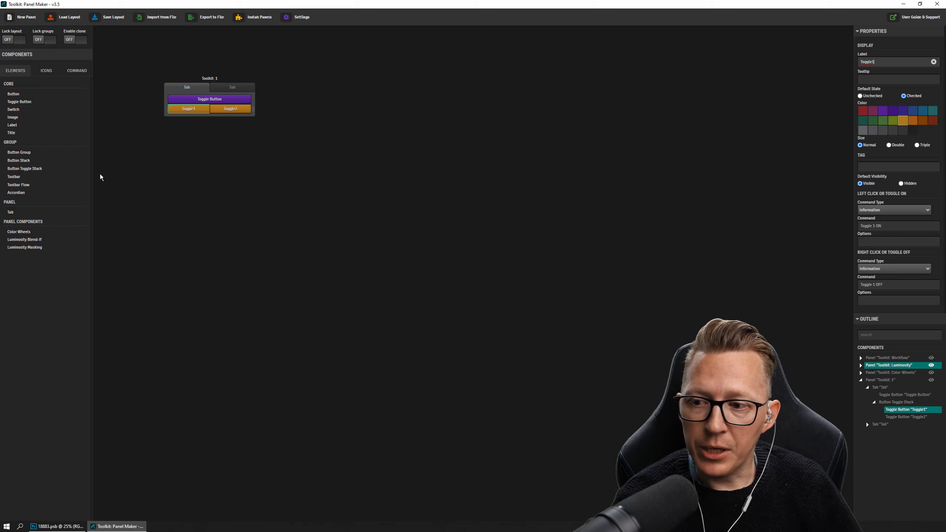
pyautogui.click(251, 152)
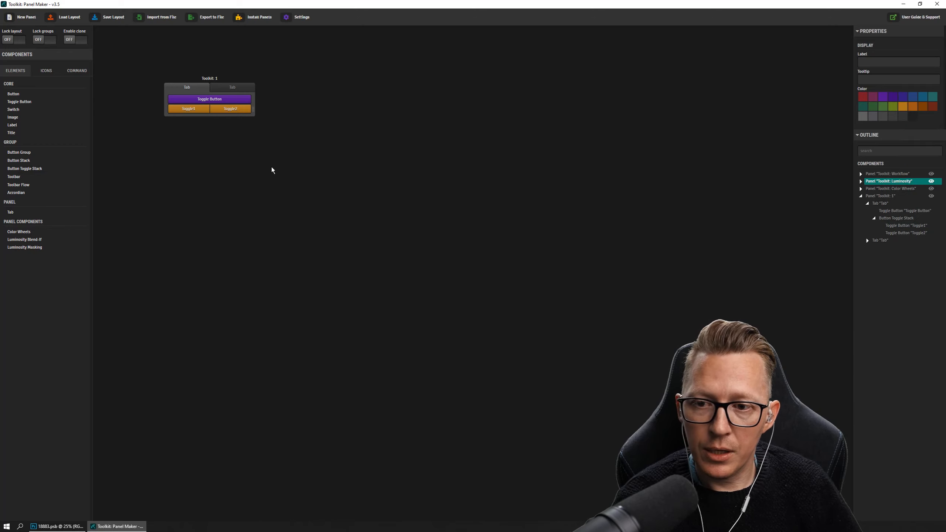
# Switch to Photoshop, activate Toggle2 in the button toggle stack and dismiss both command messages.
pyautogui.hotkey('alt', 'Tab')
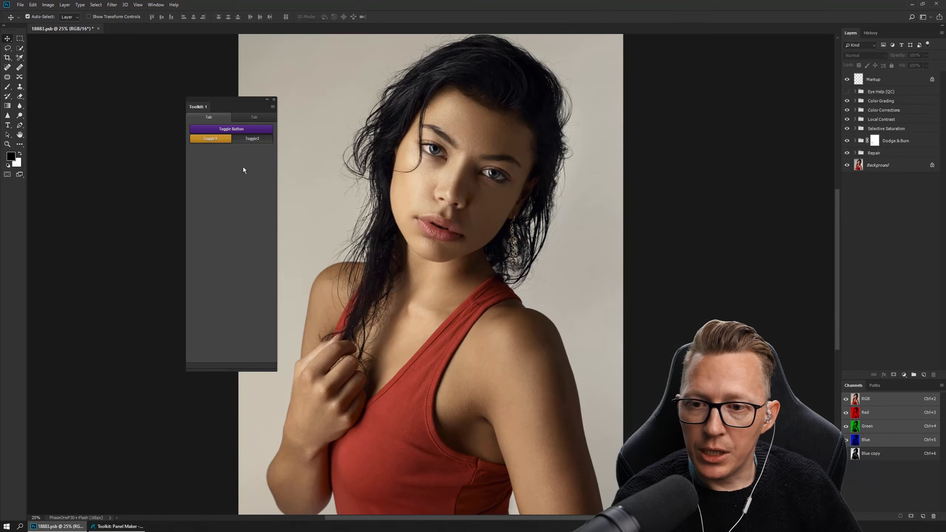
pyautogui.click(250, 141)
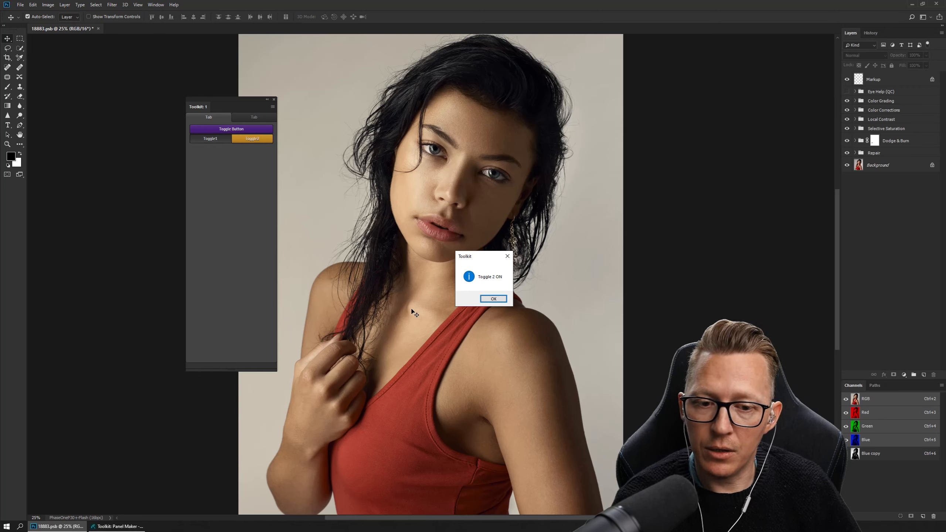
pyautogui.click(494, 299)
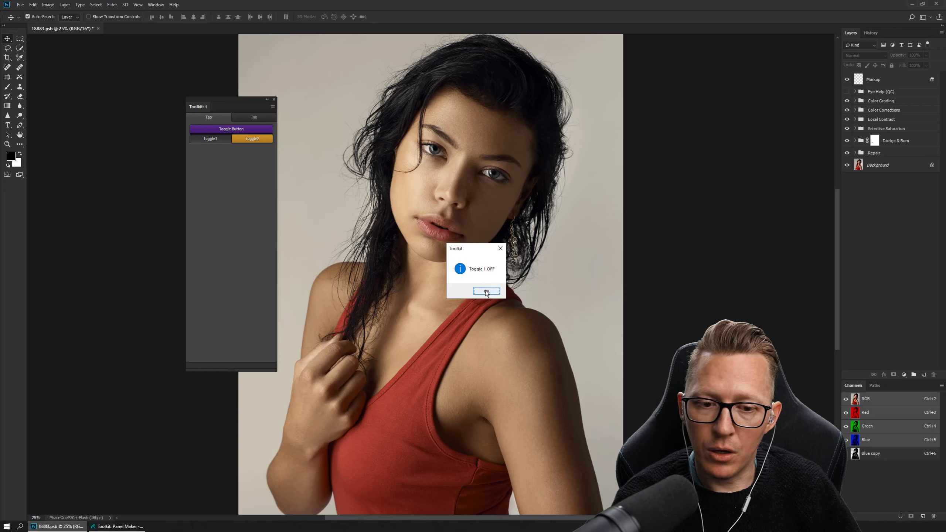
pyautogui.click(484, 291)
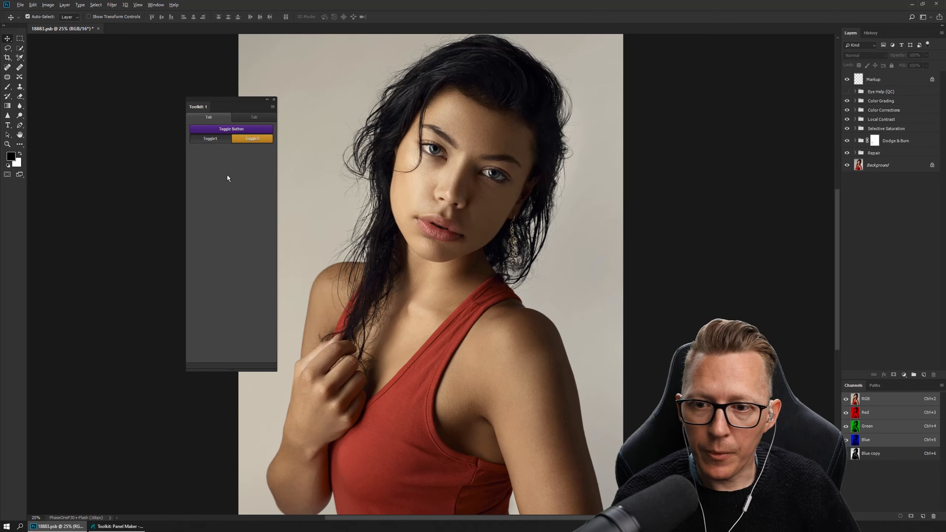
# Switch to Panel Maker and add a Switch above the purple Toggle Button in the Toolkit: 1 panel's first tab.
pyautogui.hotkey('alt', 'Tab')
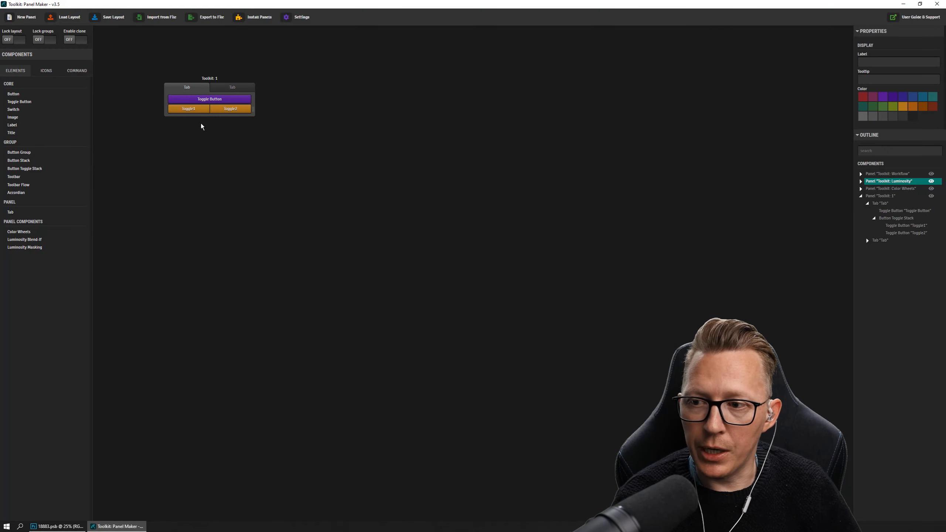
pyautogui.moveTo(30, 112); pyautogui.dragTo(223, 99)
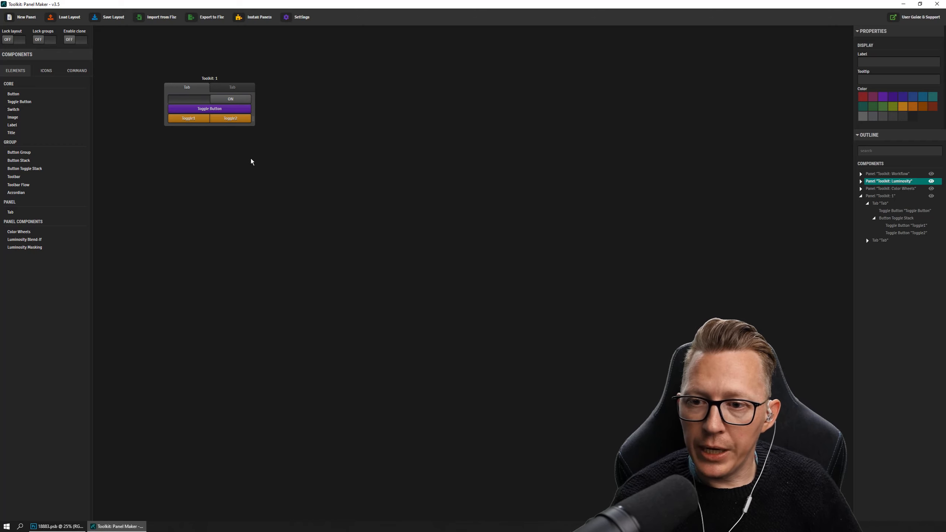
pyautogui.moveTo(218, 111)
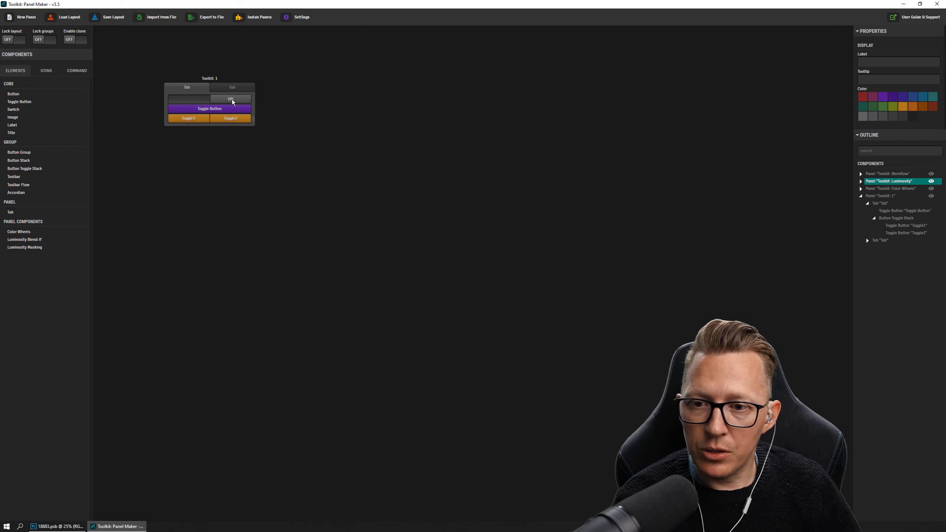
# Set the label of the new switch in the Toolkit: 1 panel to ENABLED,DISABLED.
pyautogui.click(231, 102)
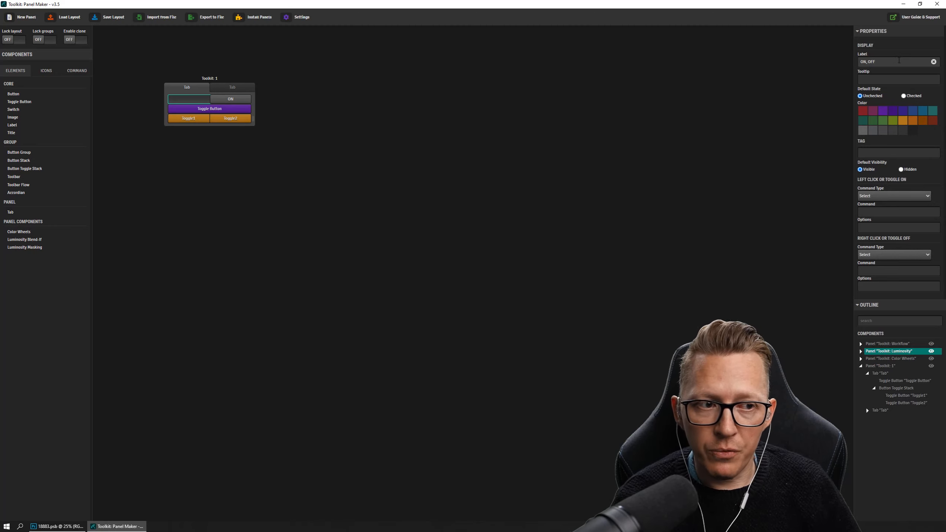
pyautogui.moveTo(898, 60); pyautogui.dragTo(792, 65)
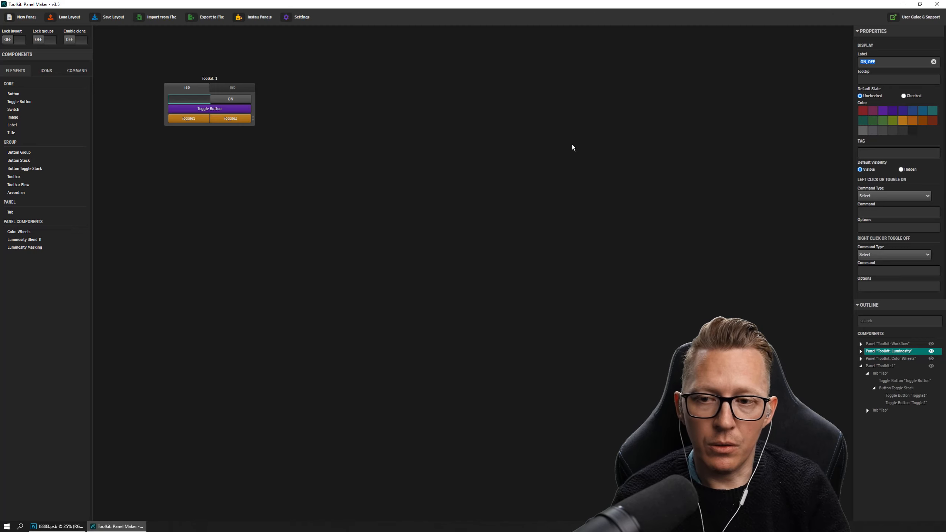
pyautogui.write('ENABLED,')
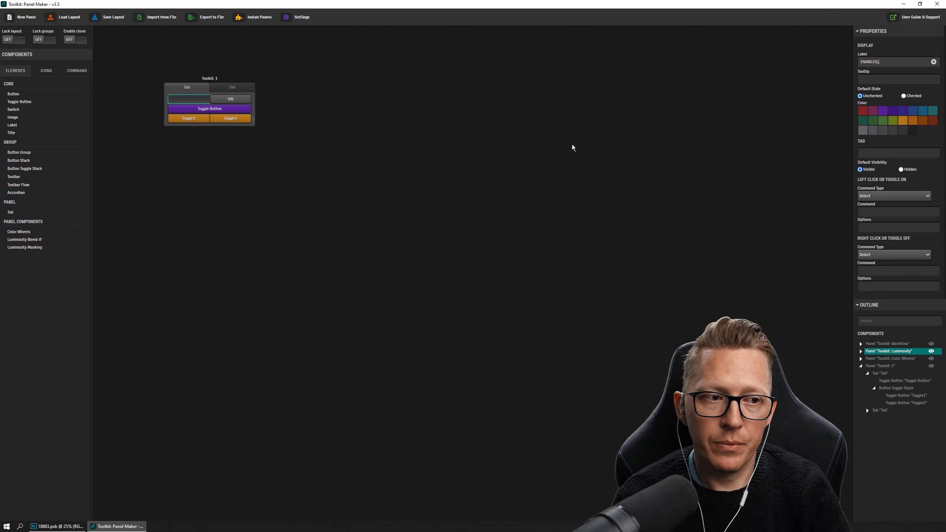
pyautogui.write('DISABLED')
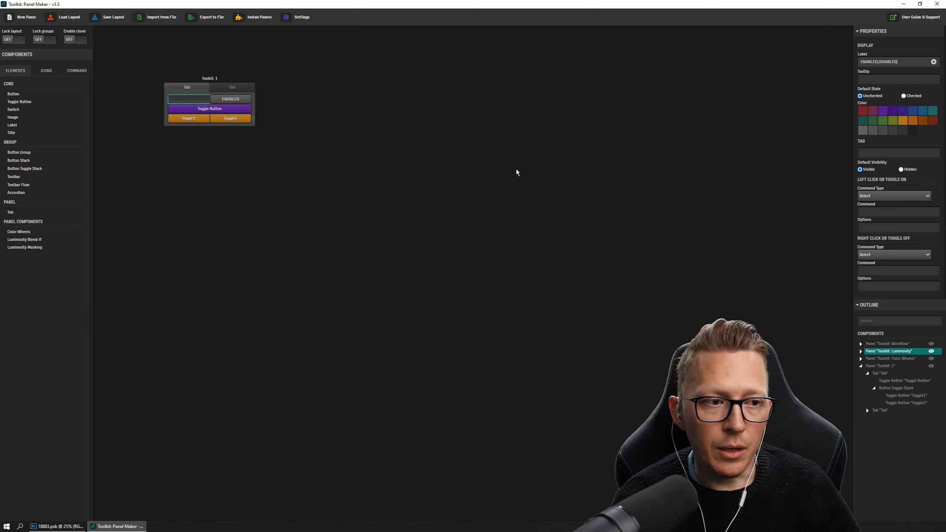
# Set the switch's default state to Checked, color it teal and save the layout.
pyautogui.click(904, 96)
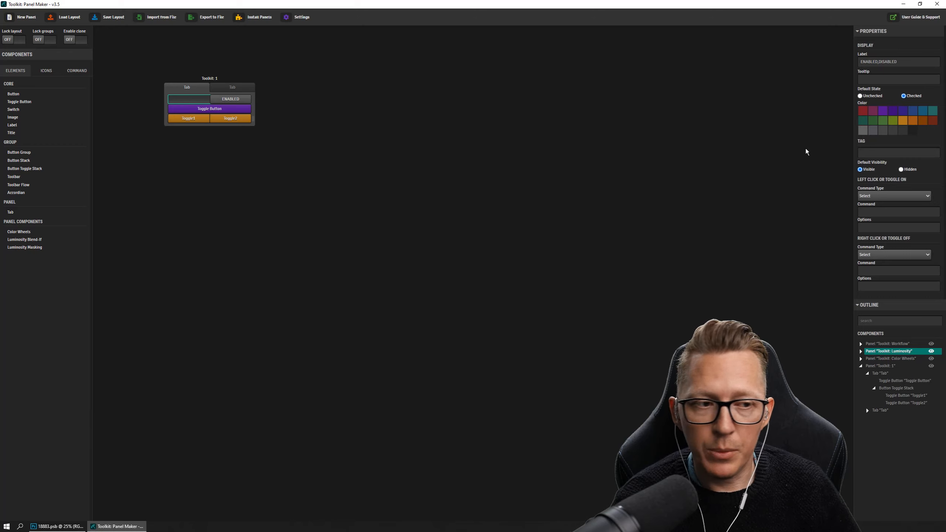
pyautogui.click(933, 111)
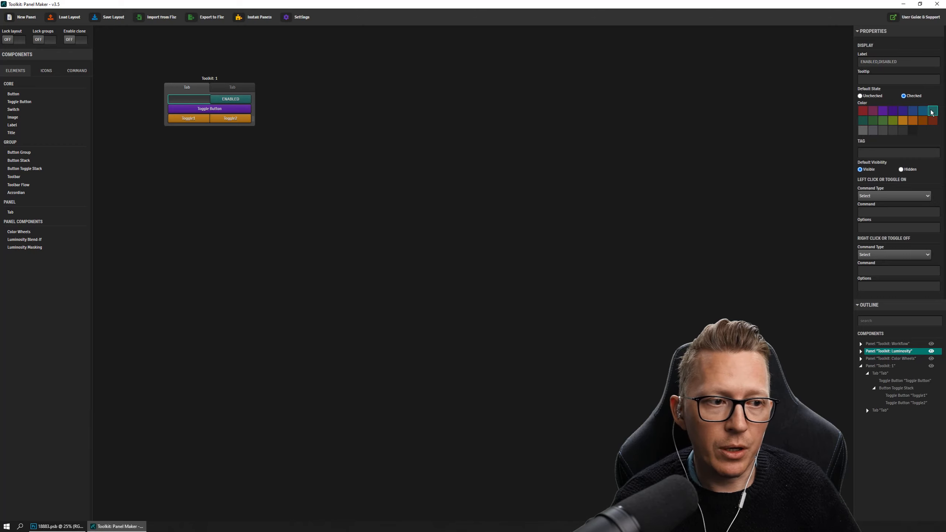
pyautogui.click(259, 180)
pyautogui.click(108, 16)
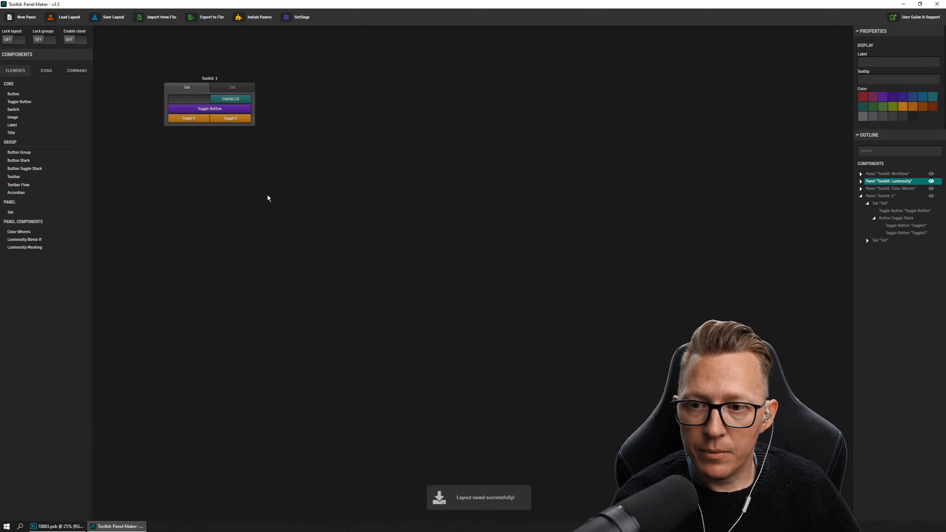
# Switch to Photoshop and reload the layout of the Toolkit: 1 panel.
pyautogui.hotkey('alt', 'Tab')
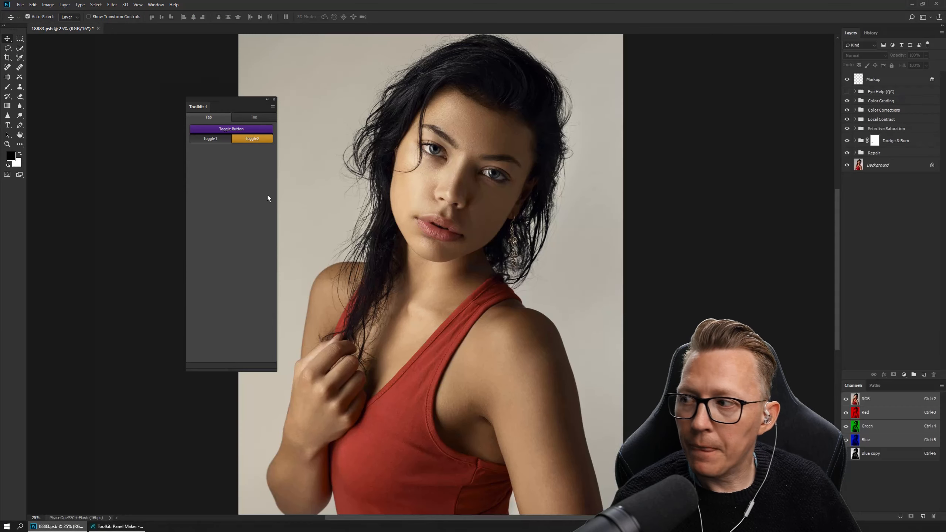
pyautogui.click(271, 106)
pyautogui.click(260, 116)
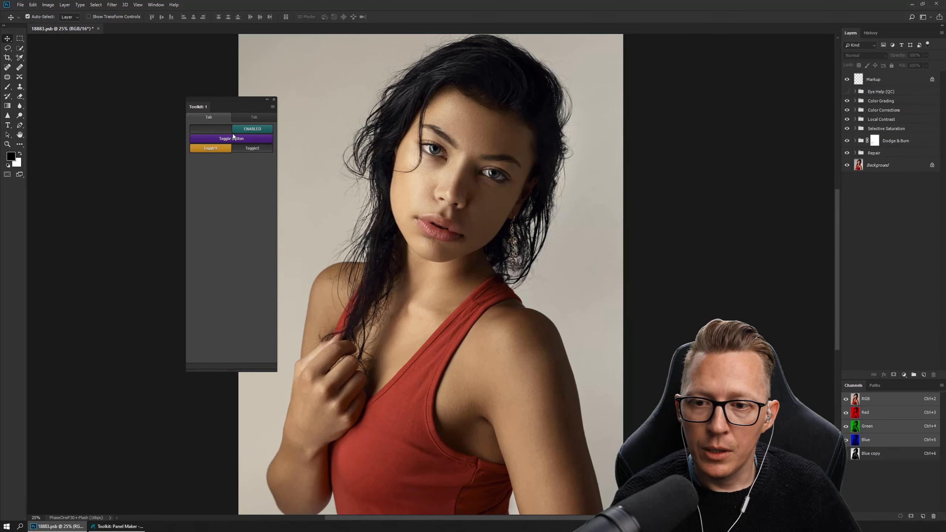
# Test the ENABLED/DISABLED switch by toggling it off and on repeatedly, dismissing each command message.
pyautogui.click(250, 128)
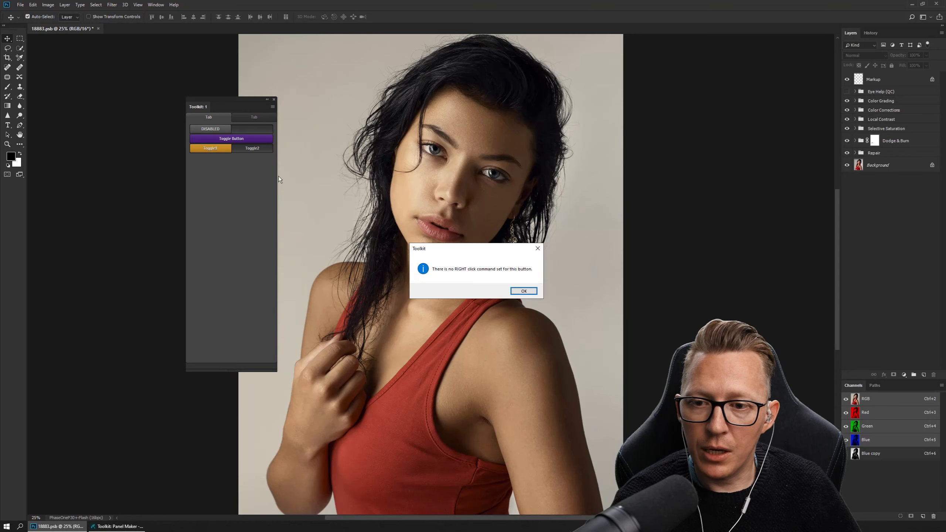
pyautogui.click(524, 291)
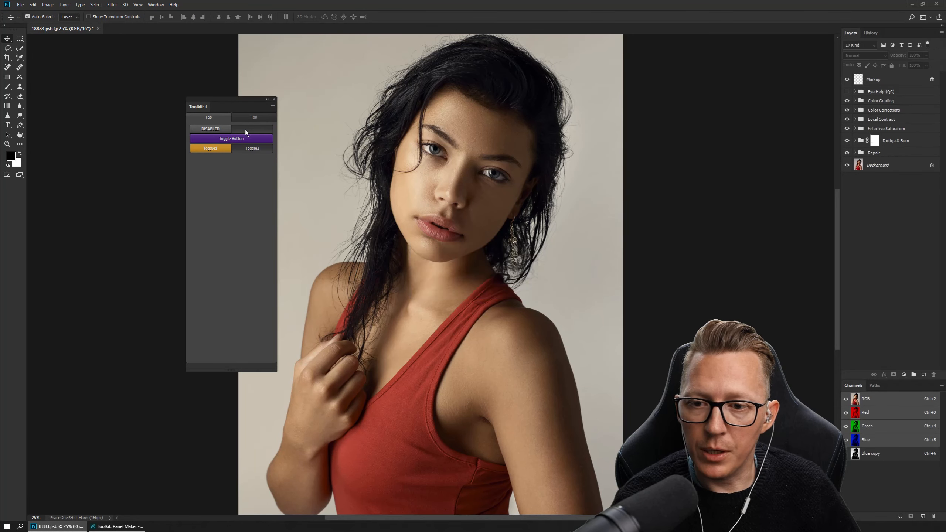
pyautogui.click(246, 129)
pyautogui.press('Return')
pyautogui.click(243, 130)
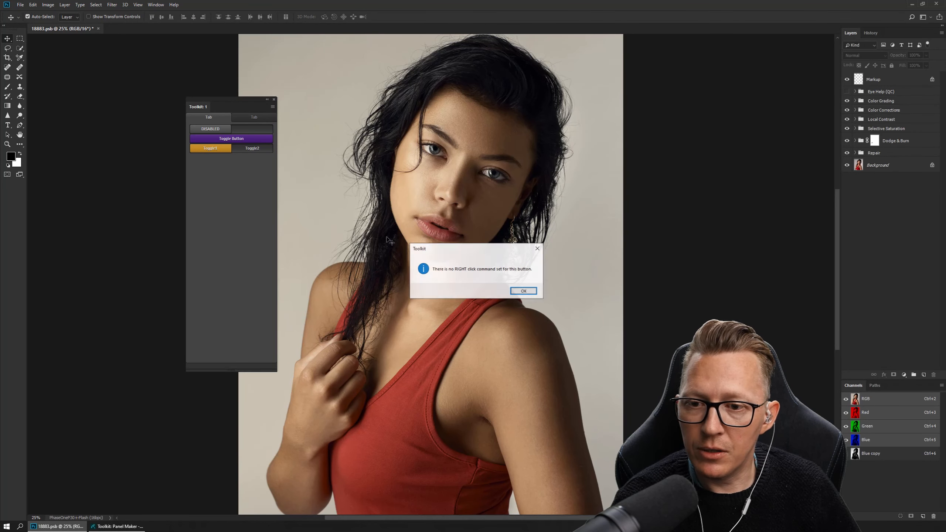
pyautogui.press('Return')
pyautogui.click(231, 129)
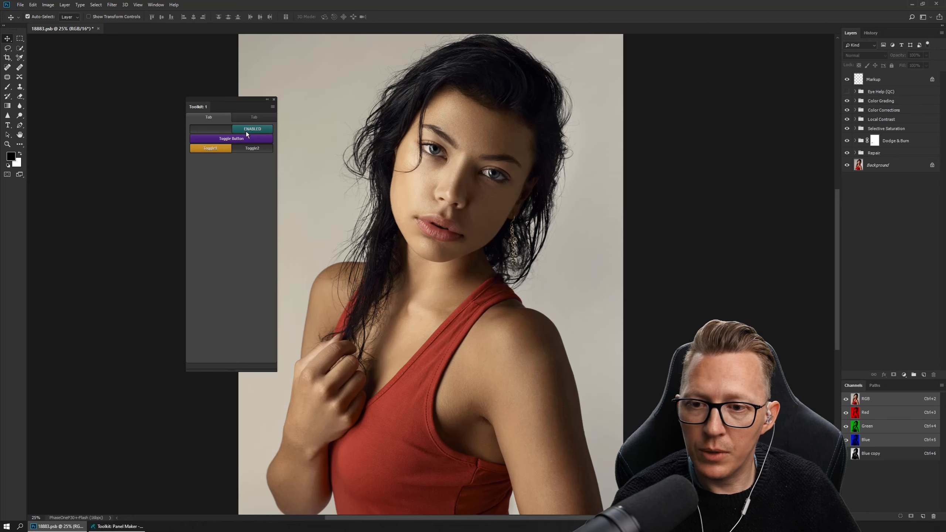
pyautogui.click(522, 294)
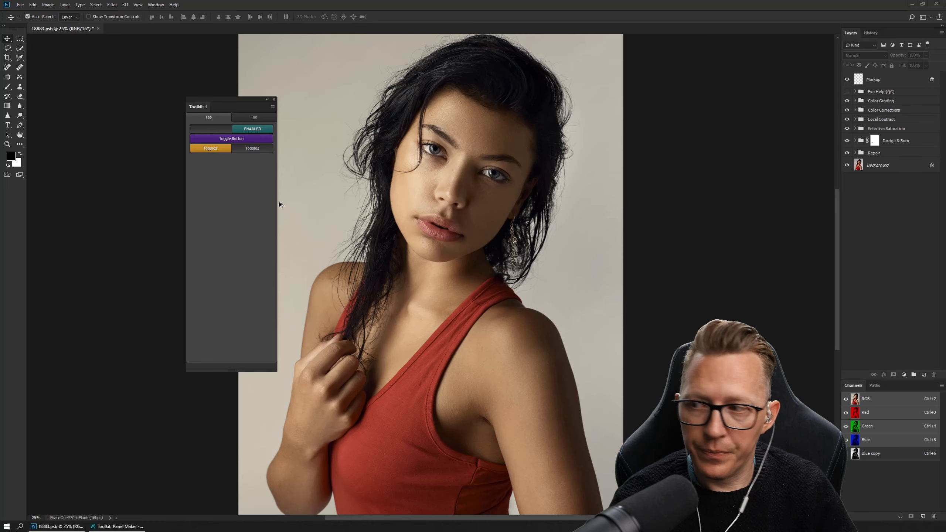
# Switch to Panel Maker, show the Toolkit: Luminosity panel and move it and Toolkit: 1 apart so they no longer overlap.
pyautogui.hotkey('alt', 'Tab')
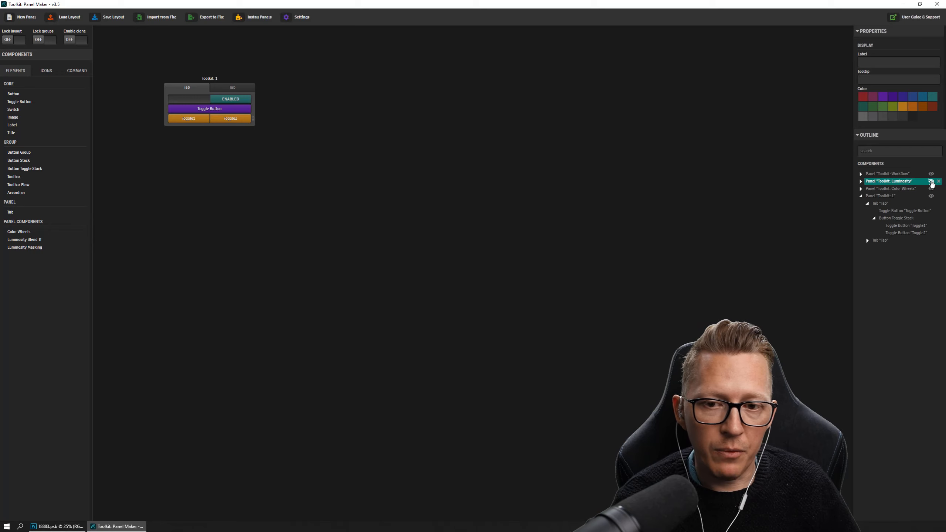
pyautogui.click(931, 182)
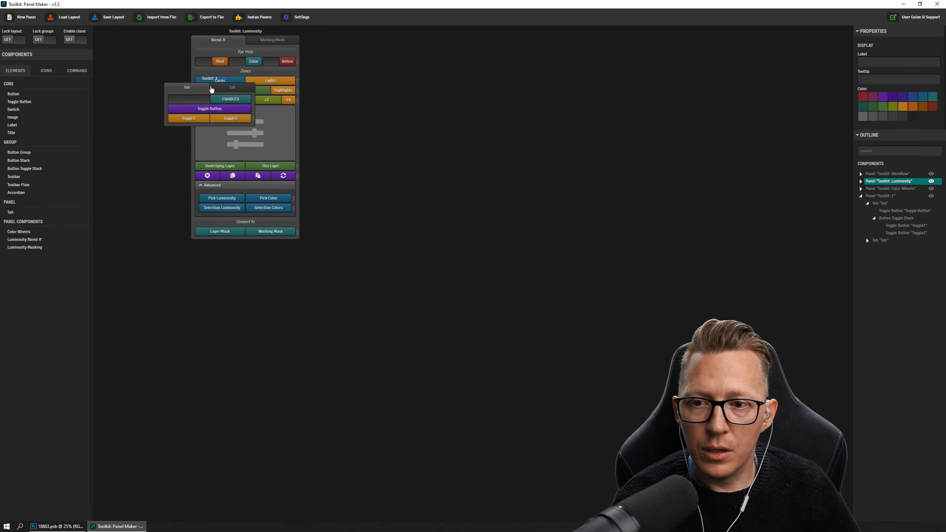
pyautogui.moveTo(216, 81); pyautogui.dragTo(446, 90)
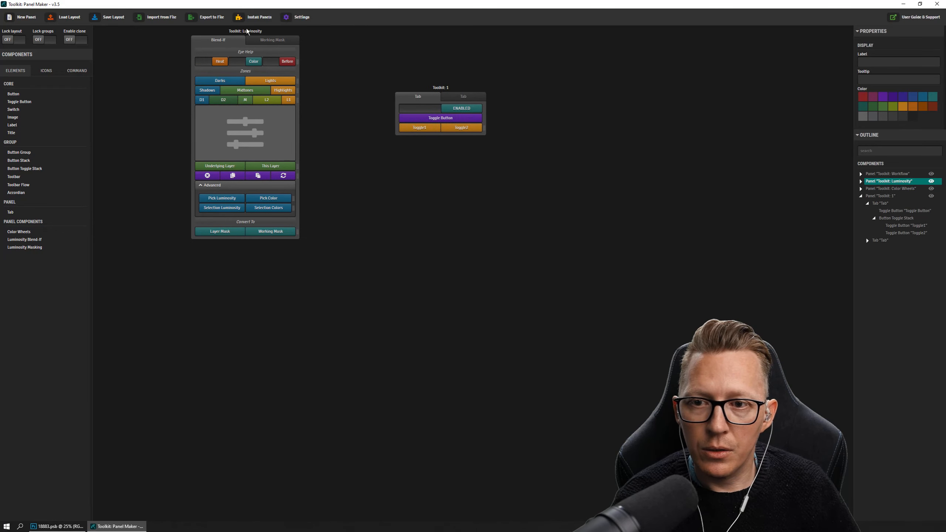
pyautogui.moveTo(278, 41); pyautogui.dragTo(294, 110)
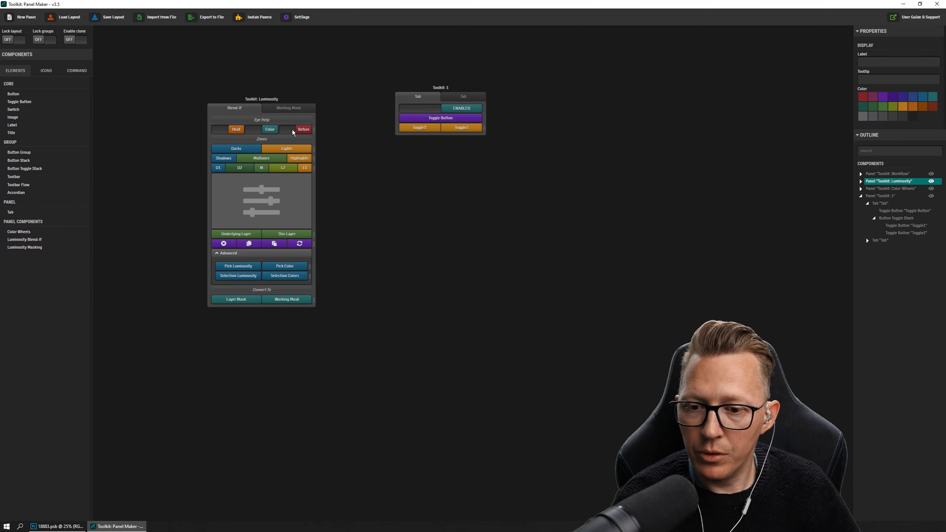
# Examine the Eye Help switches on the Luminosity panel's Working Mask and Blend-If tabs and reposition both panels side by side.
pyautogui.click(288, 108)
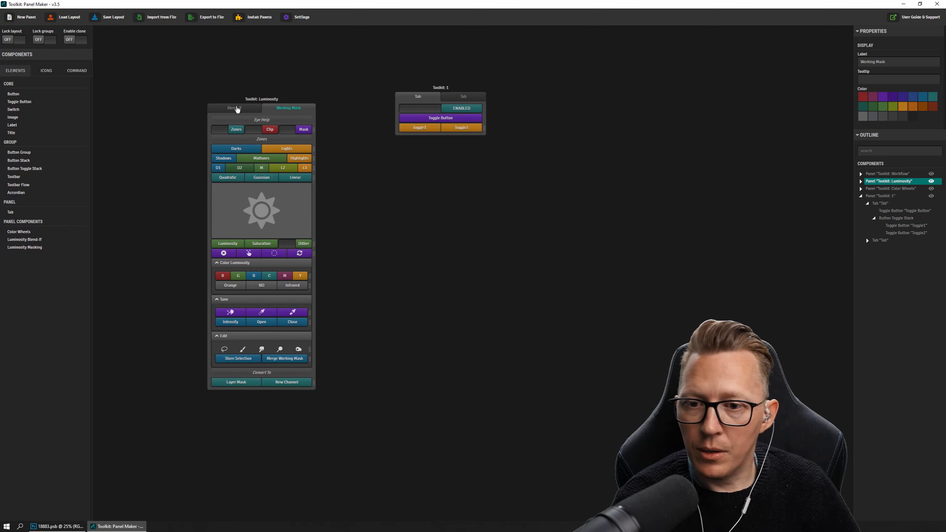
pyautogui.click(236, 108)
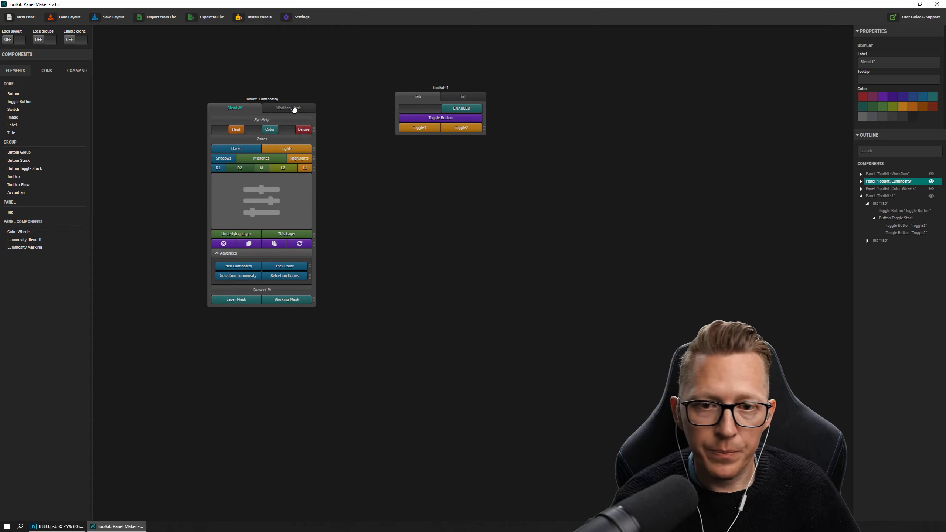
pyautogui.moveTo(276, 100); pyautogui.dragTo(230, 70)
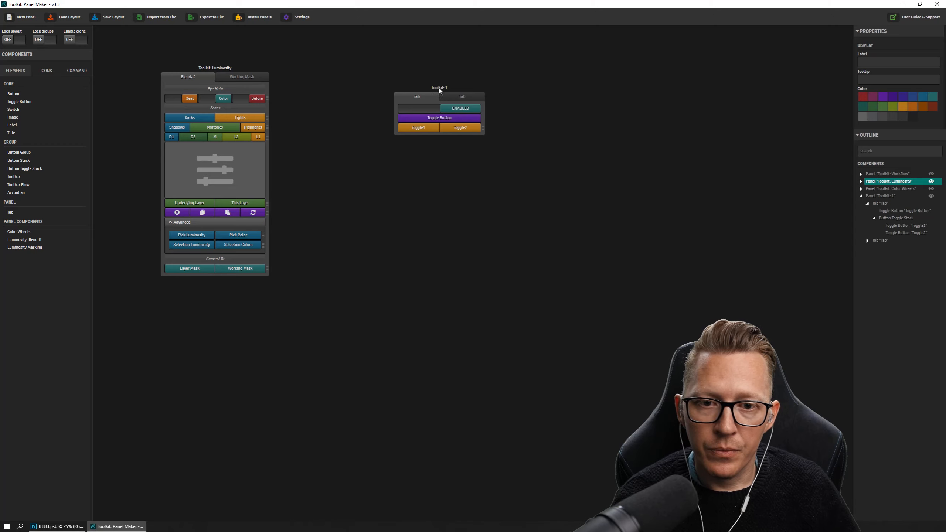
pyautogui.moveTo(445, 88); pyautogui.dragTo(355, 73)
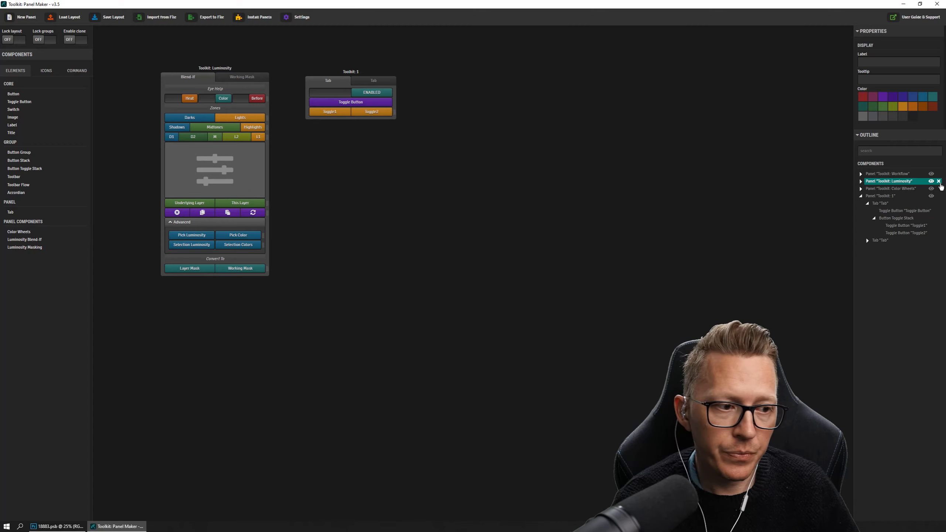
# Hide the Toolkit: Luminosity panel, reposition Toolkit: 1 and select the Accordian in its second tab.
pyautogui.click(931, 181)
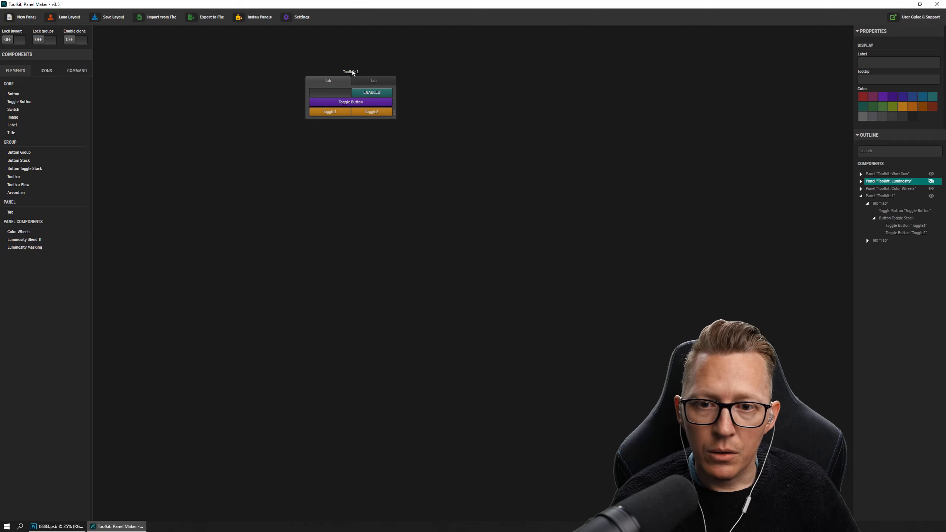
pyautogui.moveTo(350, 73); pyautogui.dragTo(252, 80)
pyautogui.click(274, 89)
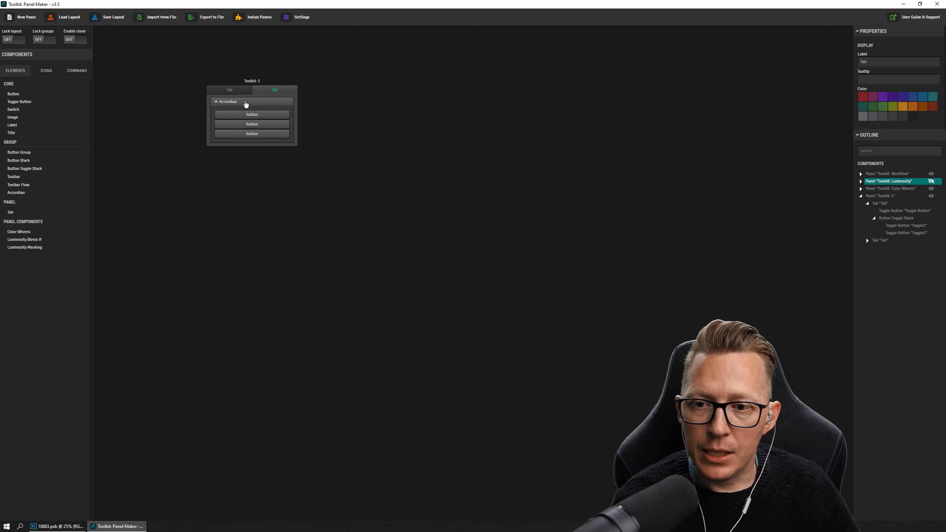
pyautogui.click(246, 103)
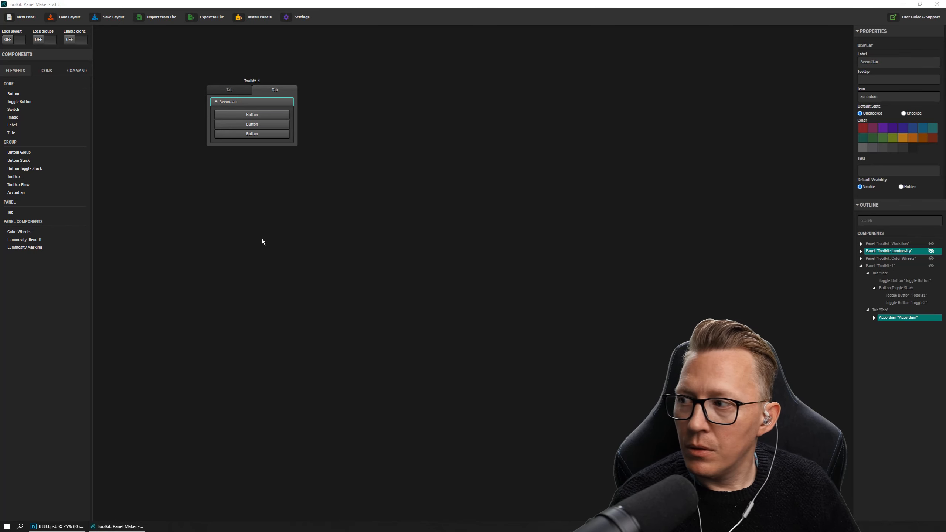
# Switch to Photoshop and test expanding and collapsing the Accordian in the Toolkit: 1 panel's second tab.
pyautogui.hotkey('alt', 'Tab')
pyautogui.click(253, 117)
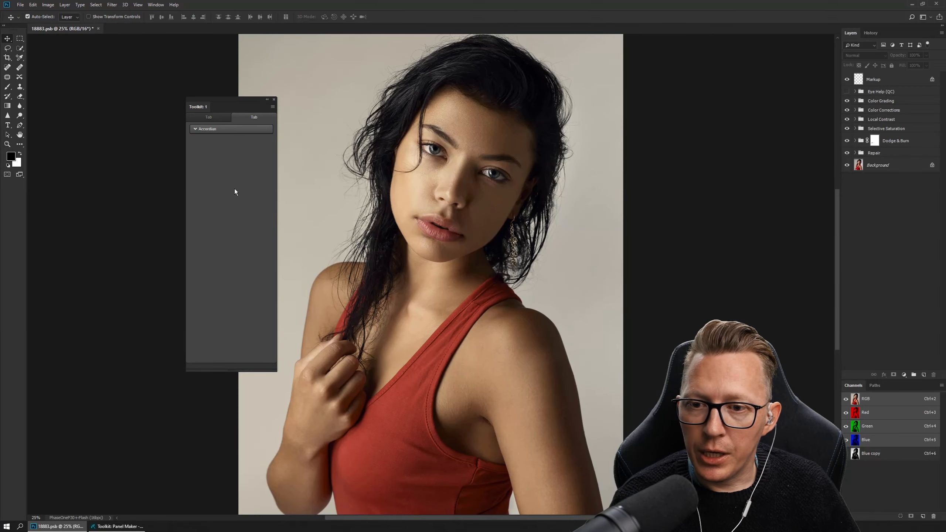
pyautogui.click(234, 130)
pyautogui.click(238, 131)
pyautogui.click(238, 131)
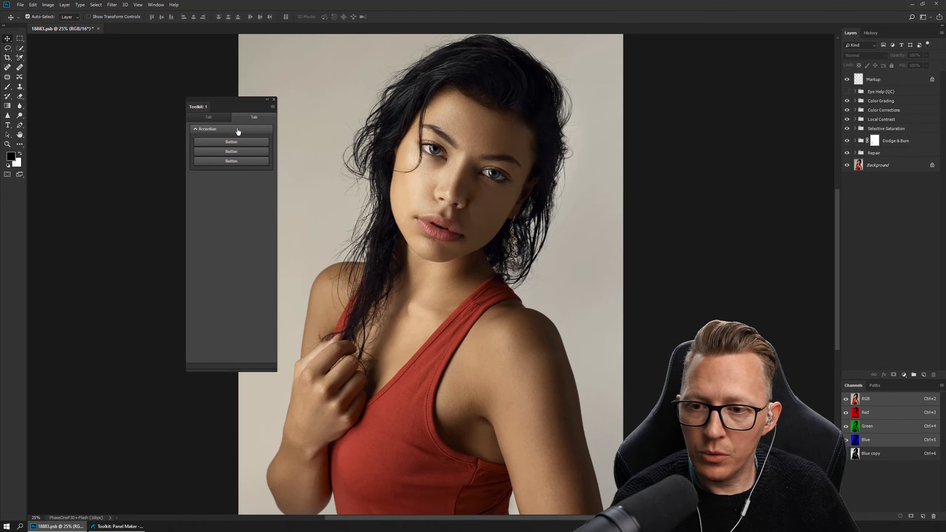
pyautogui.click(237, 131)
pyautogui.click(237, 132)
pyautogui.click(238, 132)
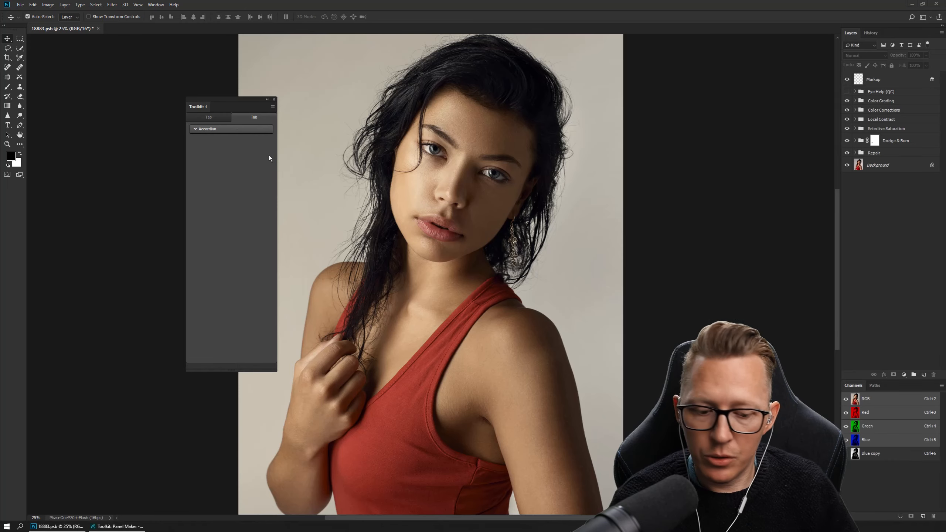
# Switch to Panel Maker, set the Accordian's default state to Checked and save the layout.
pyautogui.hotkey('alt', 'Tab')
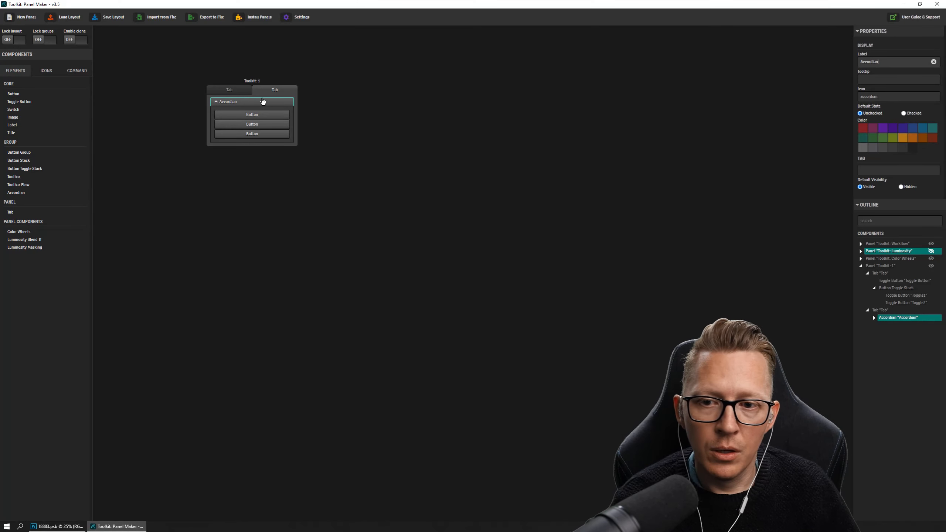
pyautogui.click(915, 114)
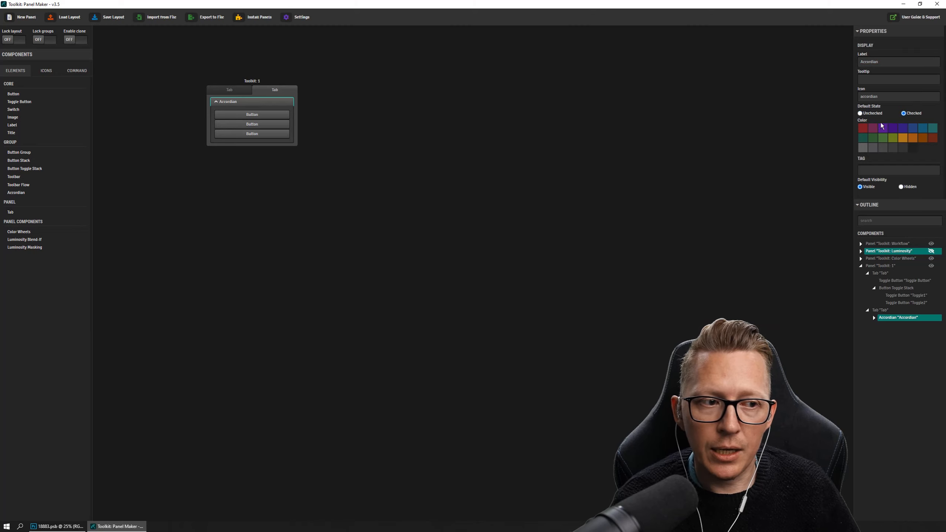
pyautogui.click(112, 17)
# Switch to Photoshop, reload the Toolkit: 1 panel's layout and check the Accordian's default state in the second tab.
pyautogui.hotkey('alt', 'Tab')
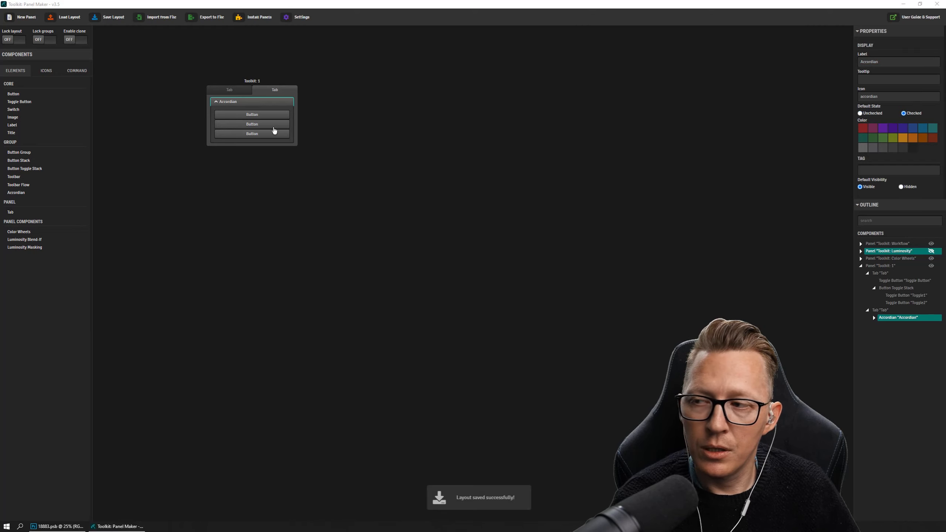
pyautogui.click(273, 107)
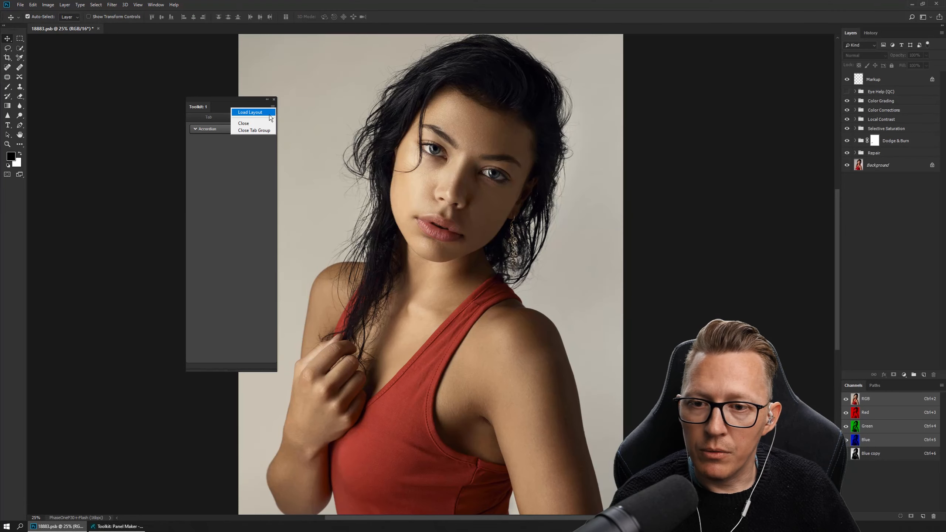
pyautogui.click(266, 117)
pyautogui.click(256, 117)
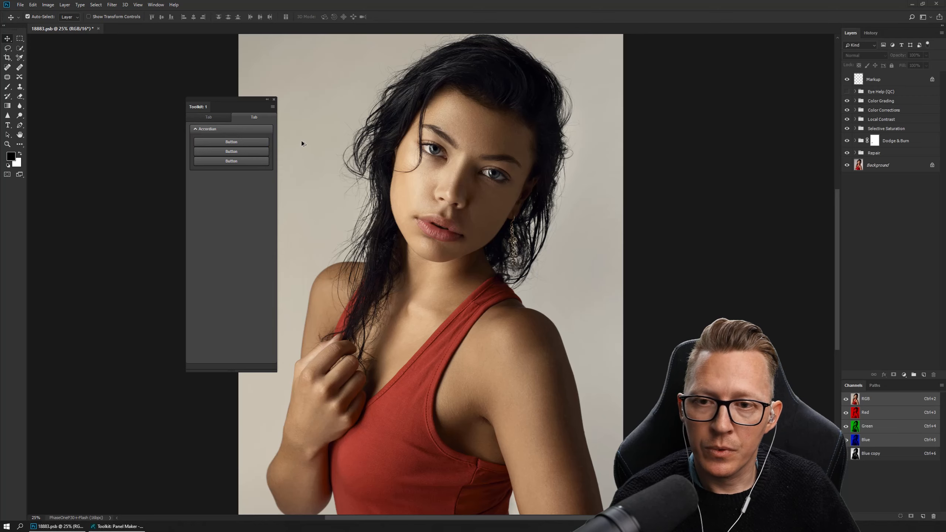
# Switch to Panel Maker, add a Button above the Accordian in the second tab of Toolkit: 1 and select it.
pyautogui.hotkey('alt', 'Tab')
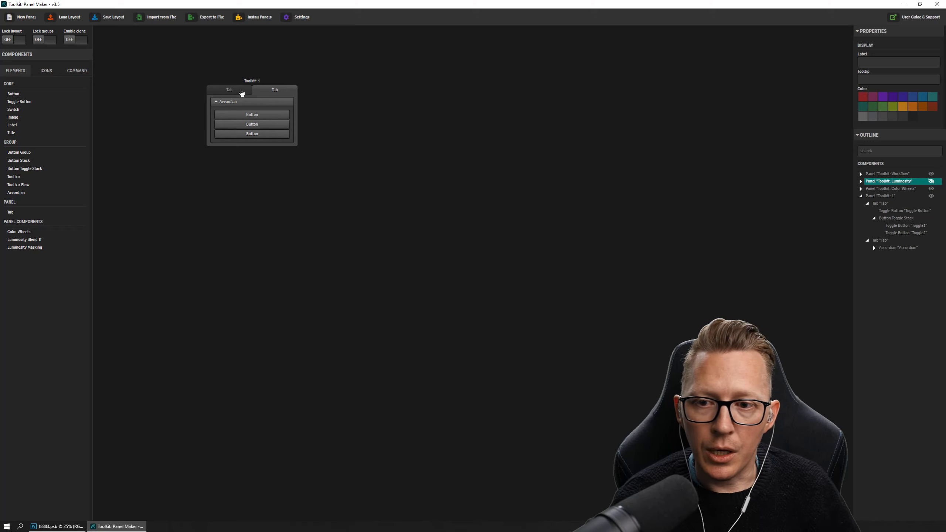
pyautogui.moveTo(23, 95); pyautogui.dragTo(250, 102)
pyautogui.click(280, 106)
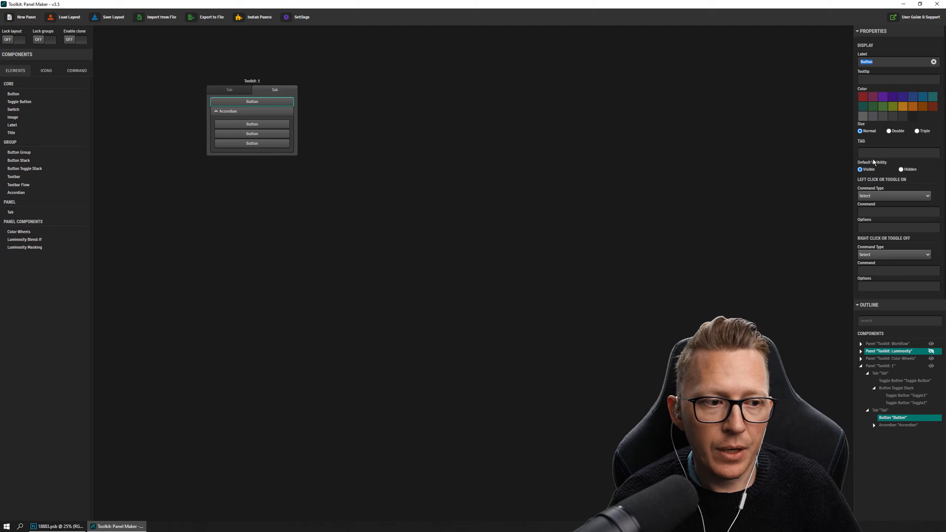
# Examine the left-click command types available for the Button above the Accordian in the second tab.
pyautogui.click(885, 195)
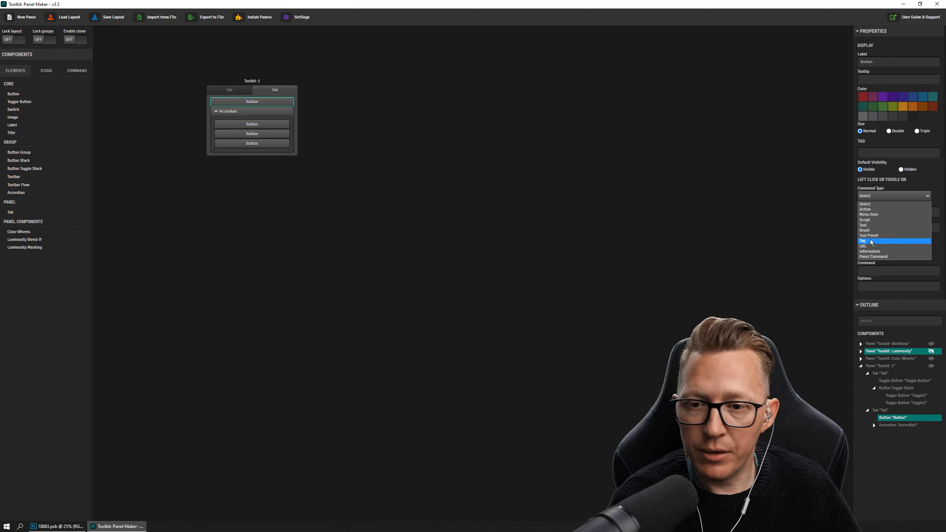
pyautogui.click(721, 174)
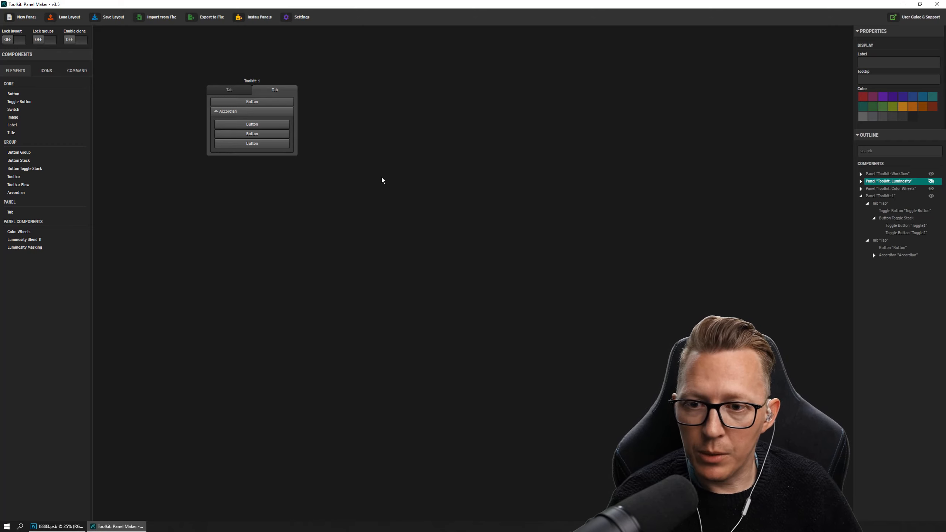
pyautogui.click(250, 103)
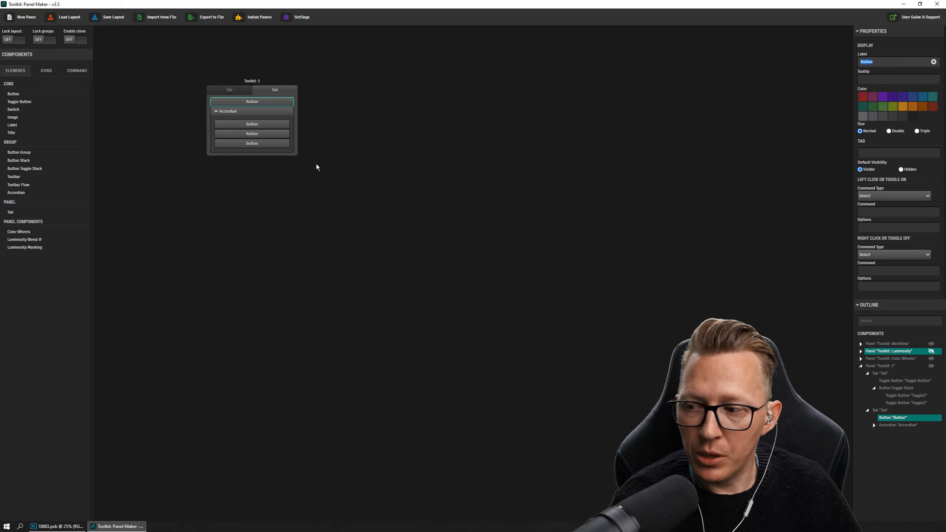
pyautogui.click(311, 146)
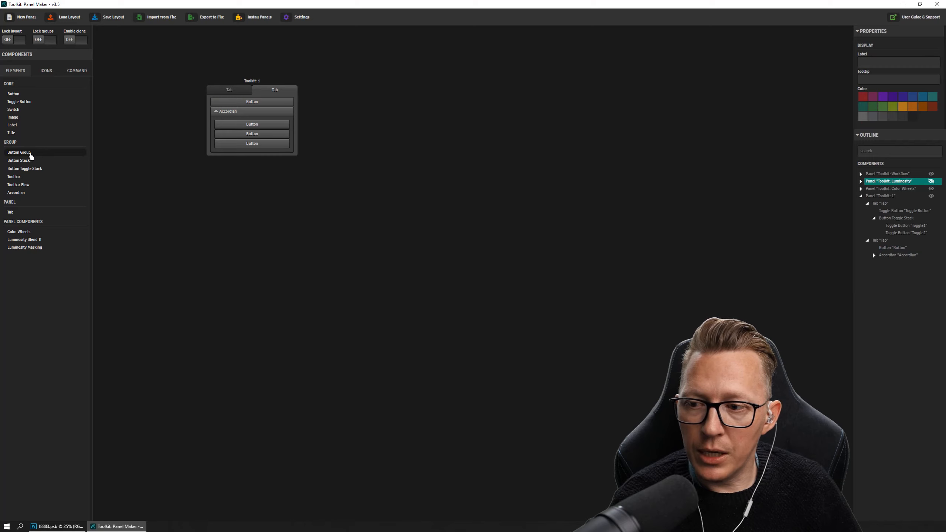
# Add a Button Group with two side-by-side Buttons above the Accordian and set the second button's size to Double.
pyautogui.moveTo(31, 157); pyautogui.dragTo(266, 104)
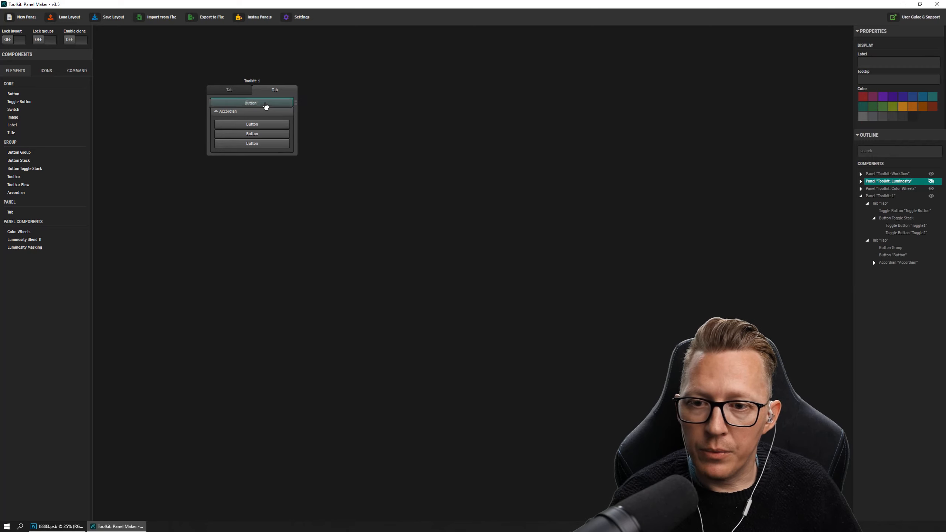
pyautogui.moveTo(30, 95); pyautogui.dragTo(261, 103)
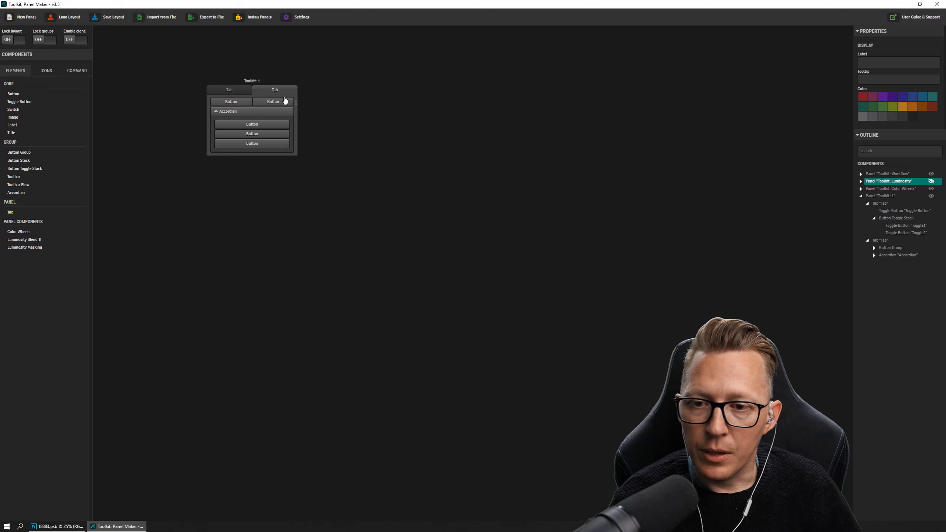
pyautogui.click(270, 104)
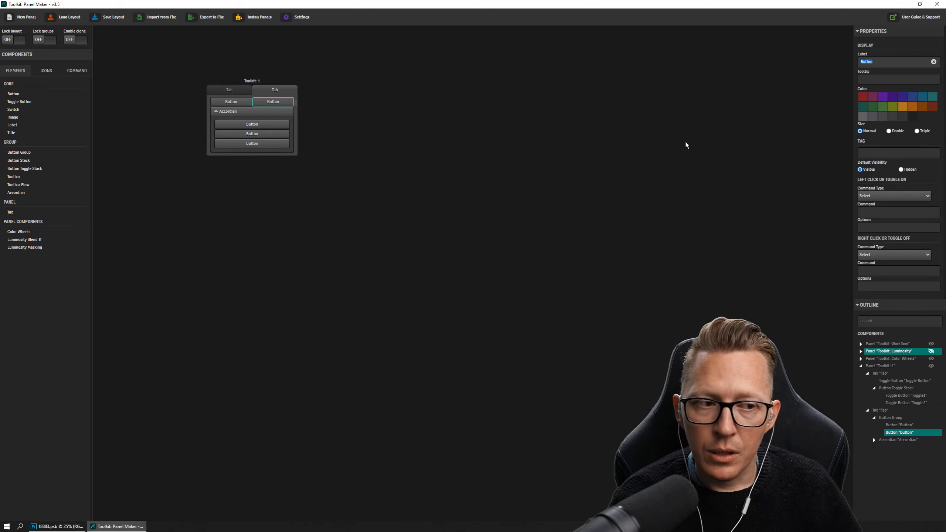
pyautogui.click(896, 133)
pyautogui.click(622, 168)
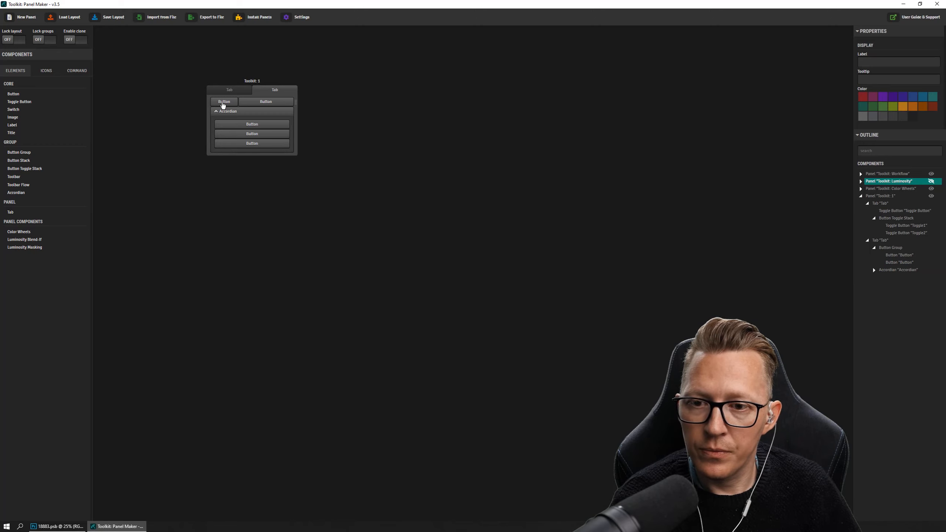
# Set the size of the second button in the Button Group to Triple.
pyautogui.click(266, 103)
pyautogui.click(916, 132)
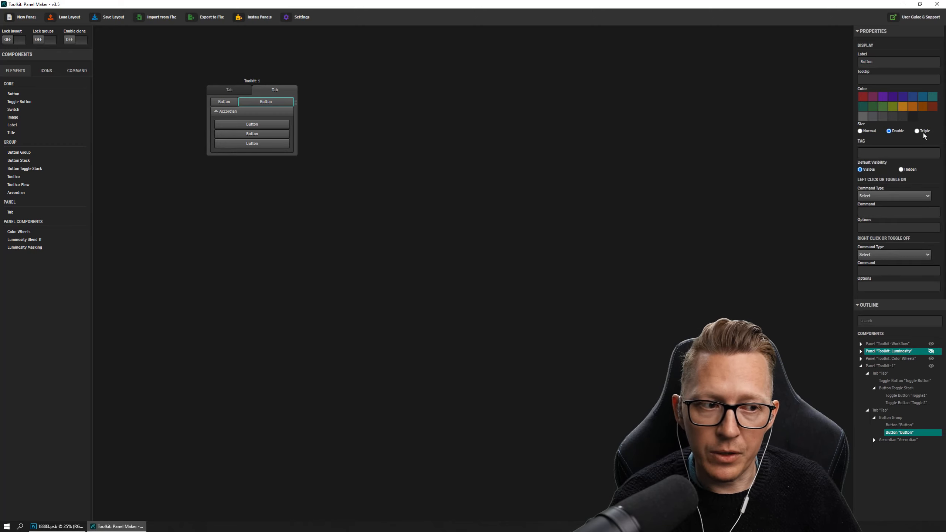
pyautogui.click(380, 196)
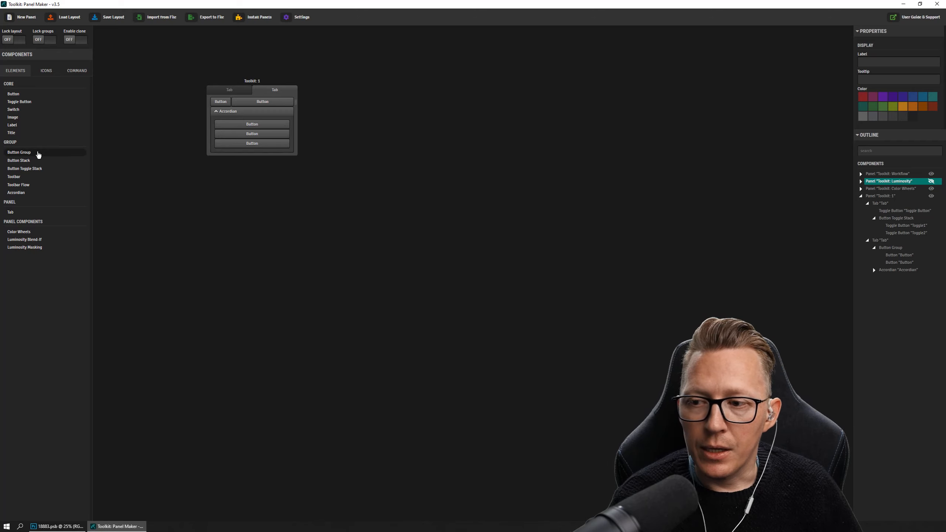
# Add another Button Group above the Accordian, nest a Button Group inside it and inspect the nested group's size options.
pyautogui.moveTo(38, 154); pyautogui.dragTo(263, 114)
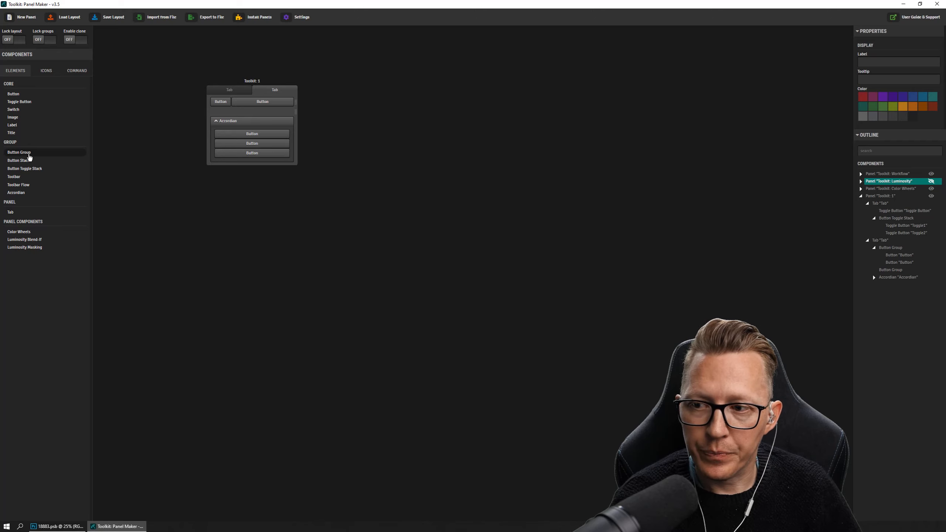
pyautogui.moveTo(29, 155); pyautogui.dragTo(266, 113)
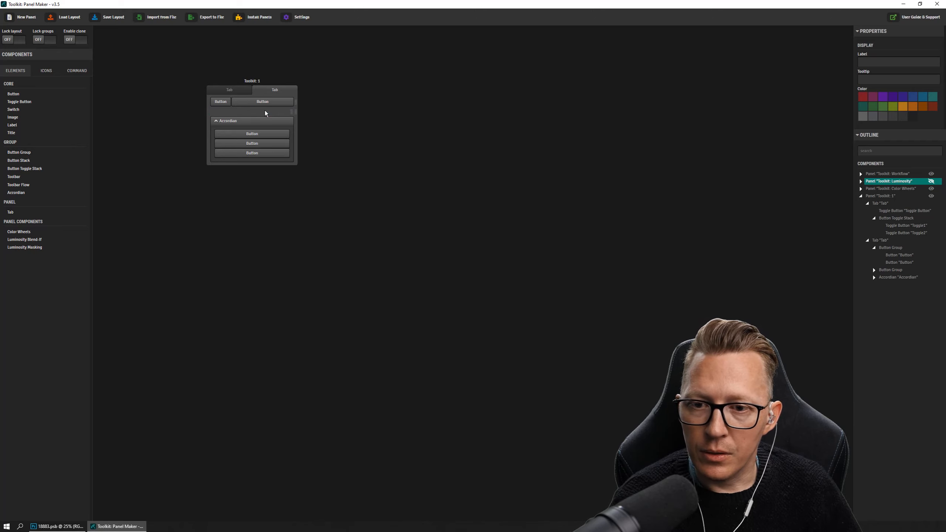
pyautogui.click(265, 114)
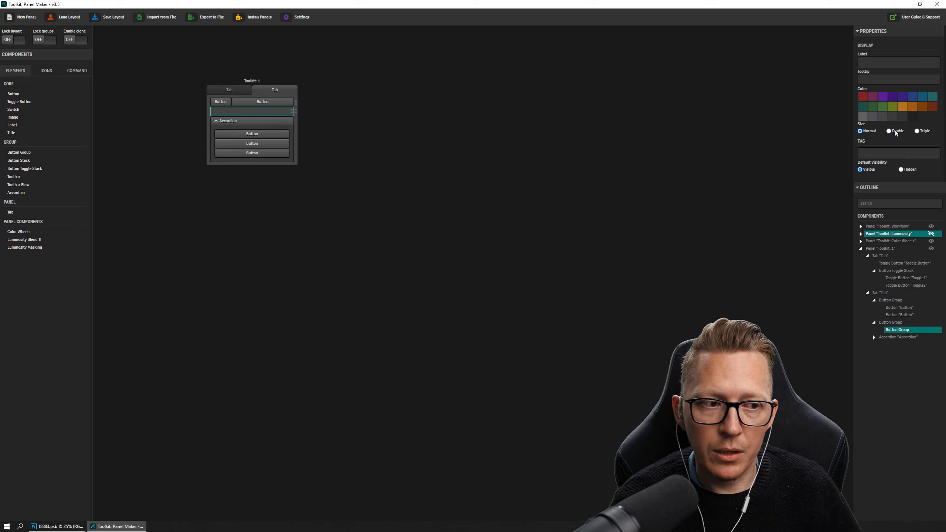
pyautogui.click(256, 220)
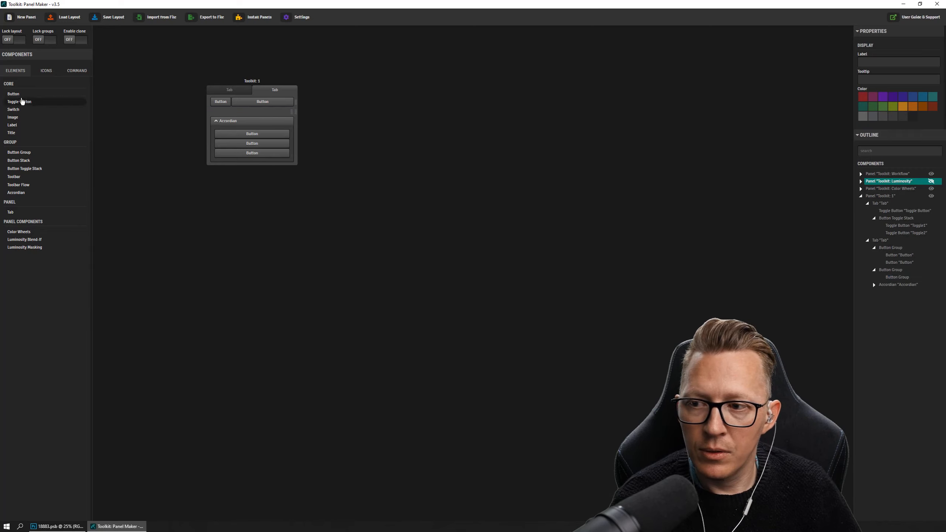
# Add one Button to the outer Button Group and three Buttons to the group nested inside it.
pyautogui.moveTo(14, 94); pyautogui.dragTo(294, 114)
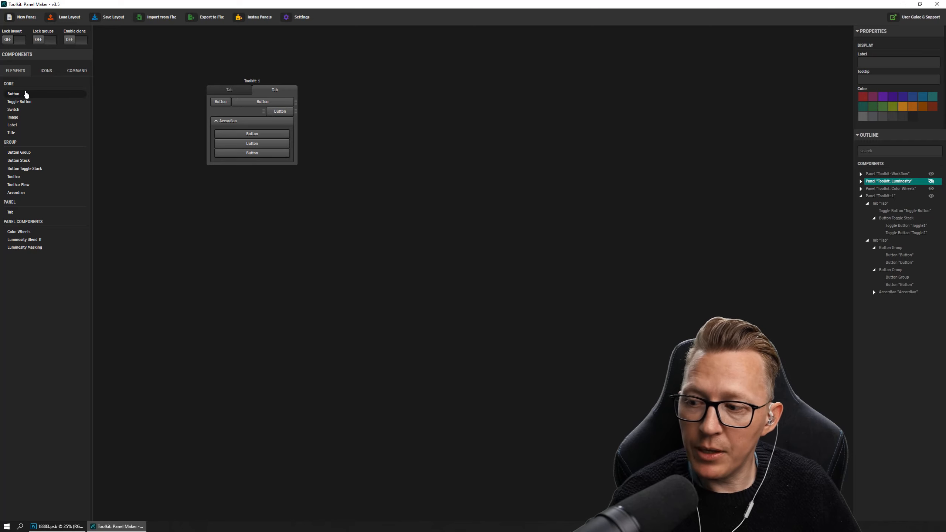
pyautogui.moveTo(25, 94); pyautogui.dragTo(252, 116)
pyautogui.moveTo(26, 94); pyautogui.dragTo(257, 123)
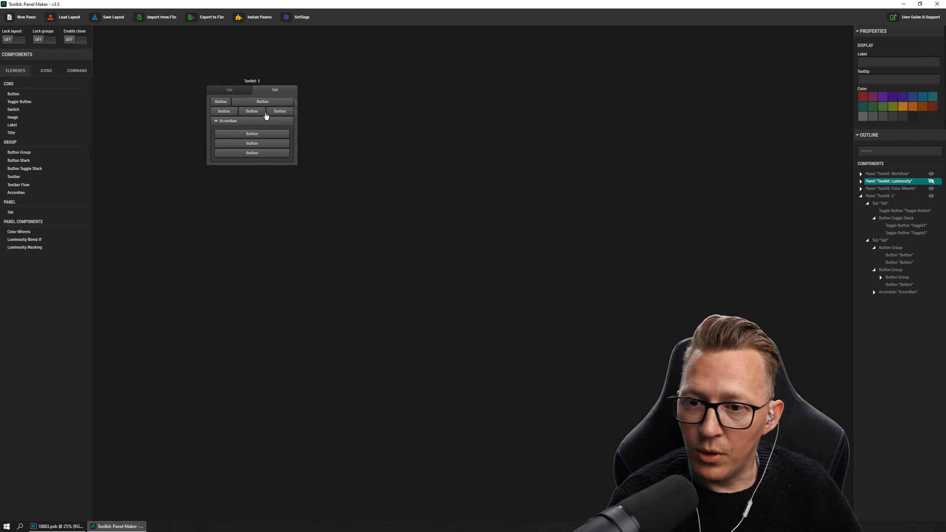
pyautogui.moveTo(40, 95); pyautogui.dragTo(250, 112)
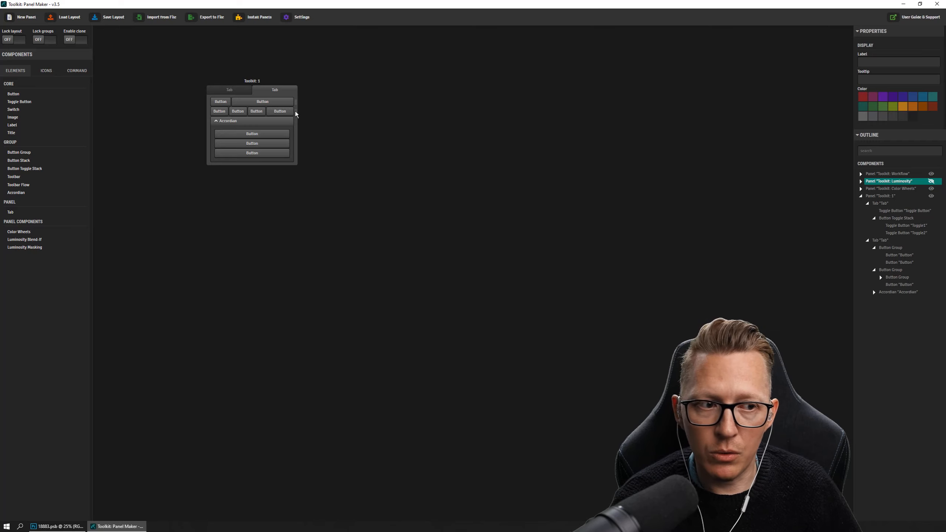
# Remove the outer Button Group together with its nested group from the second tab.
pyautogui.moveTo(295, 115); pyautogui.dragTo(387, 119)
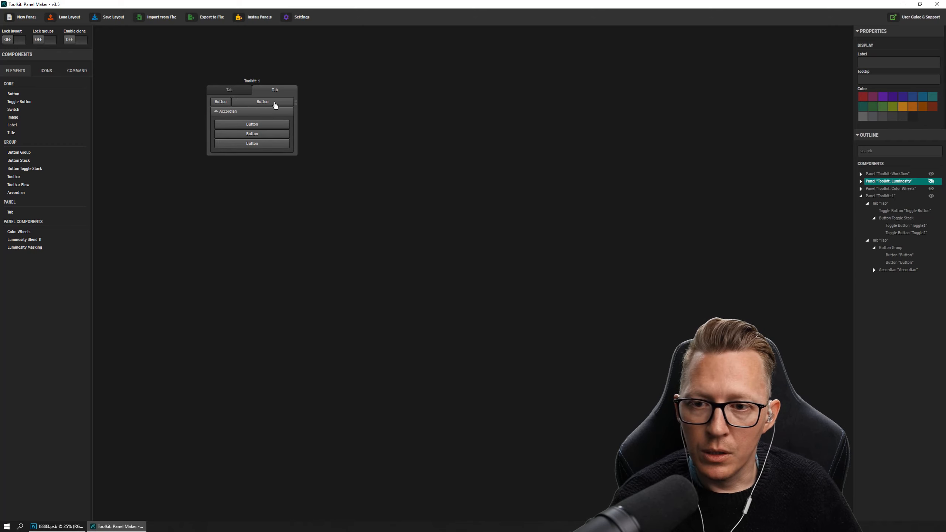
pyautogui.click(275, 102)
pyautogui.click(453, 112)
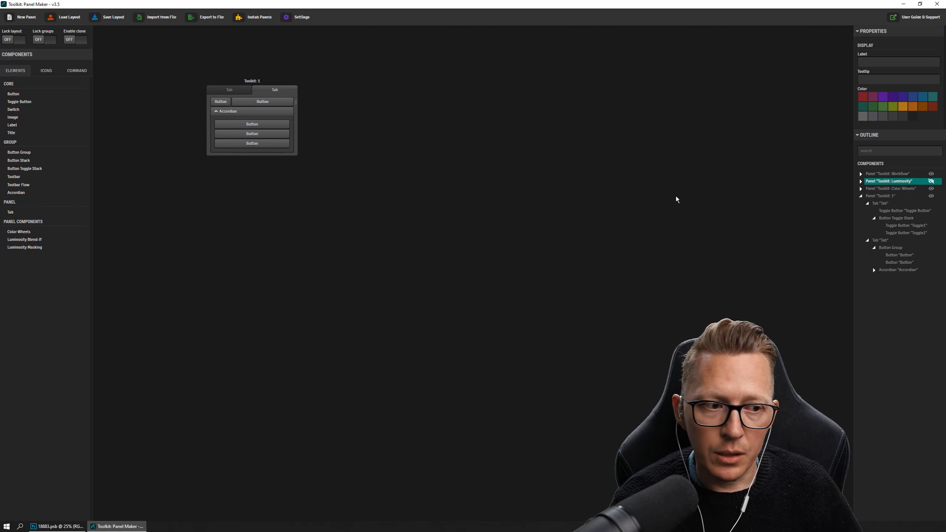
# Show the Toolkit: Luminosity panel and move the Toolkit: 1 panel clear of it.
pyautogui.click(930, 182)
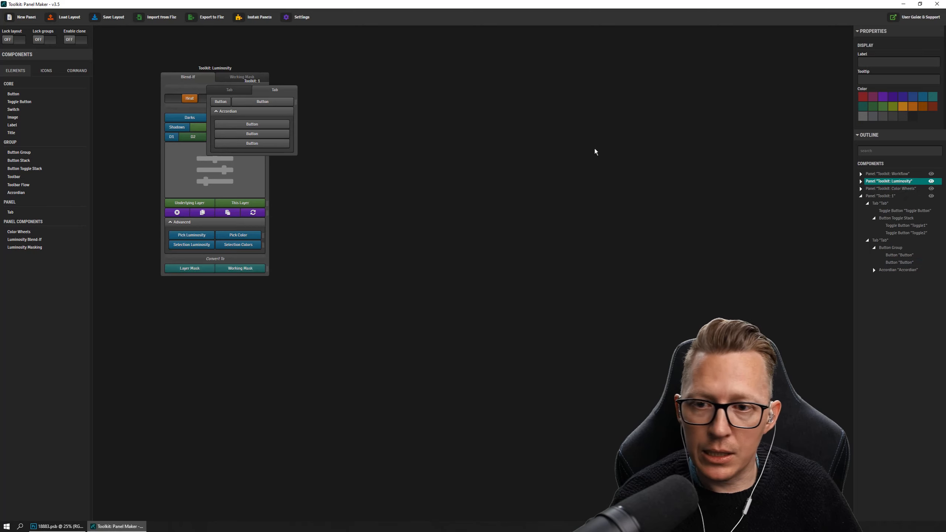
pyautogui.moveTo(251, 81); pyautogui.dragTo(439, 89)
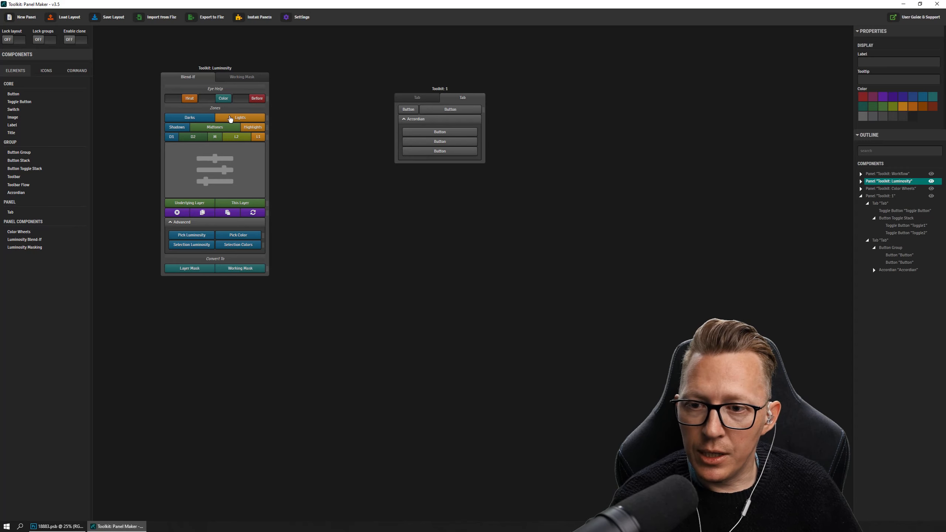
# Examine the sizes and commands of the Darks, Lights, Midtones, D2 and M buttons in the Luminosity panel's Blend-If tab.
pyautogui.click(230, 118)
pyautogui.click(188, 118)
pyautogui.click(234, 120)
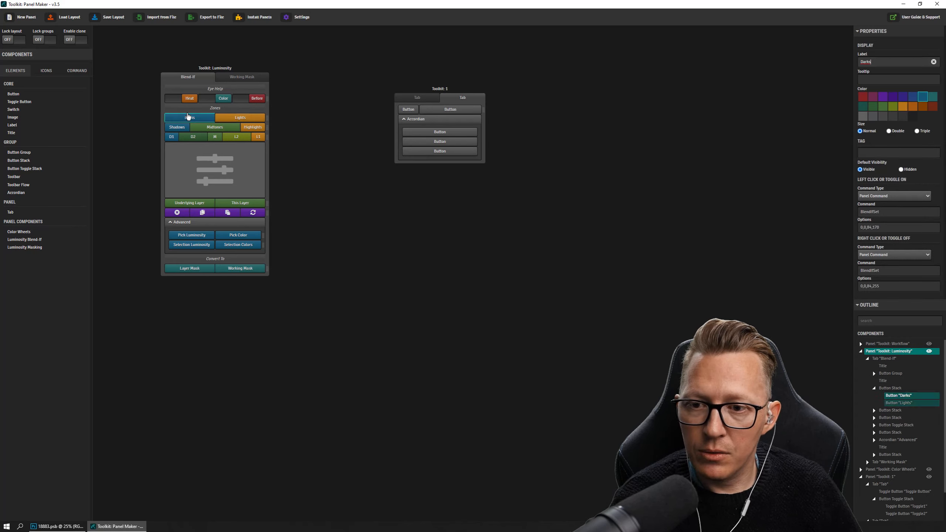
pyautogui.click(216, 128)
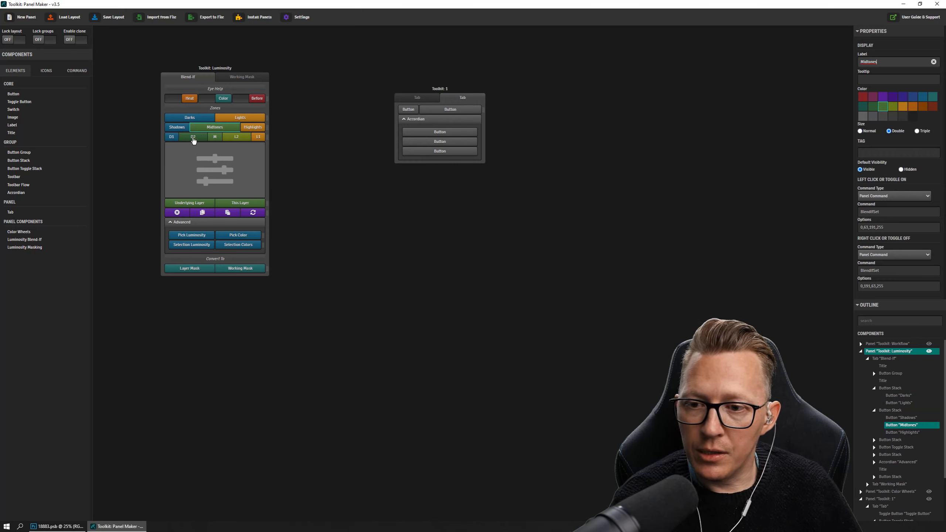
pyautogui.click(193, 137)
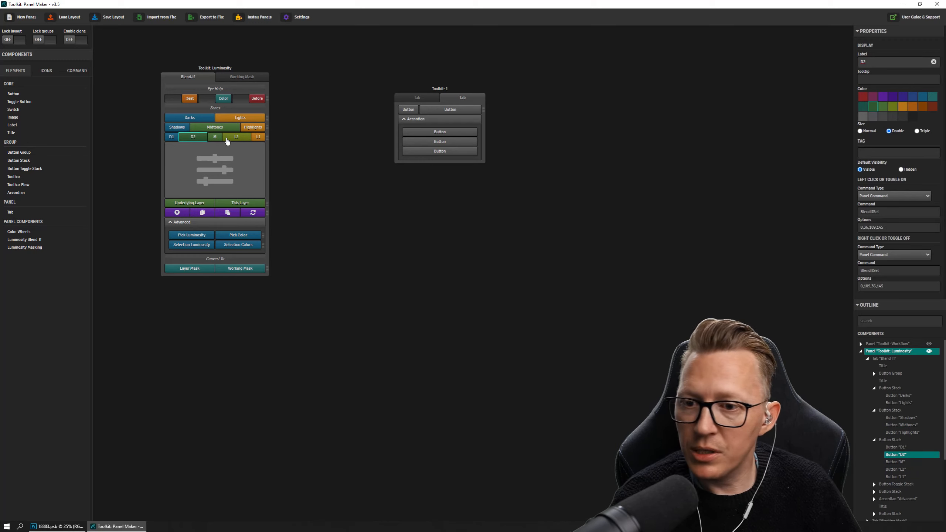
pyautogui.click(216, 138)
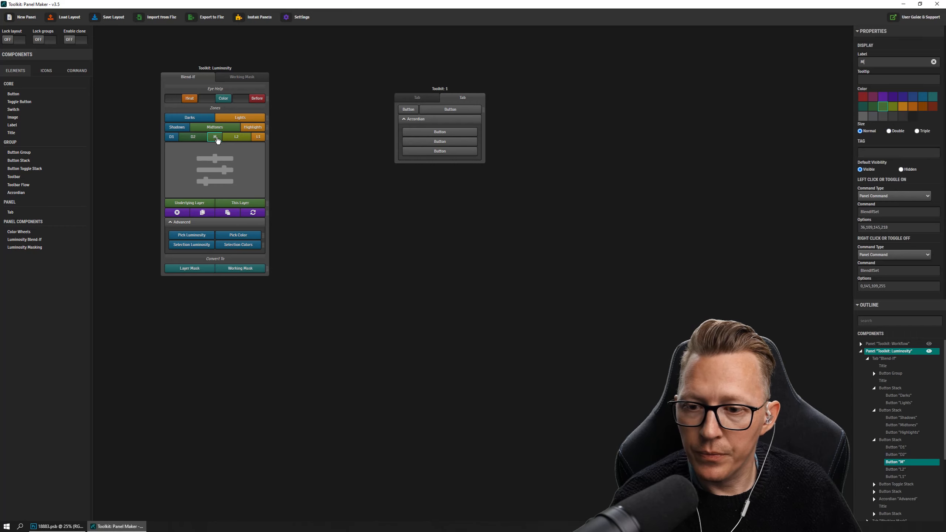
pyautogui.click(320, 172)
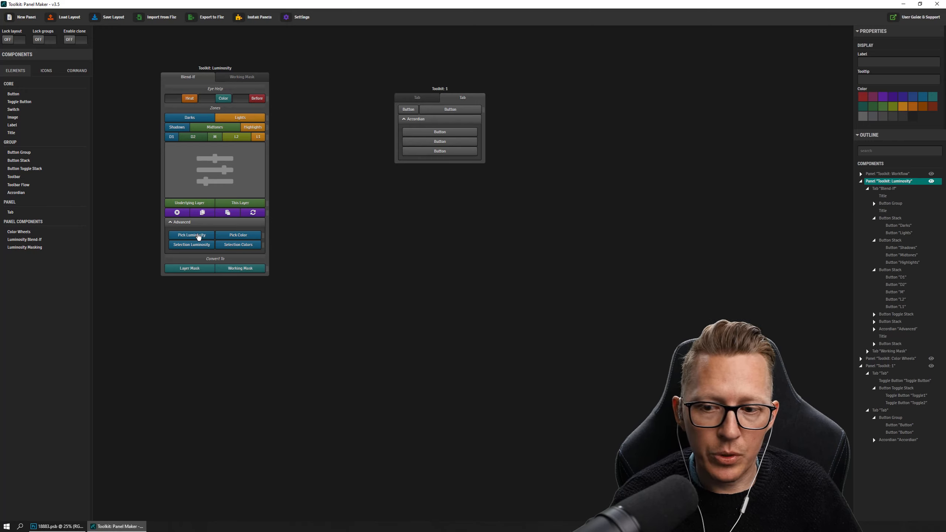
# Inspect the commands of the Pick Luminosity, Load Layer and Remove buttons in the Luminosity panel.
pyautogui.click(198, 238)
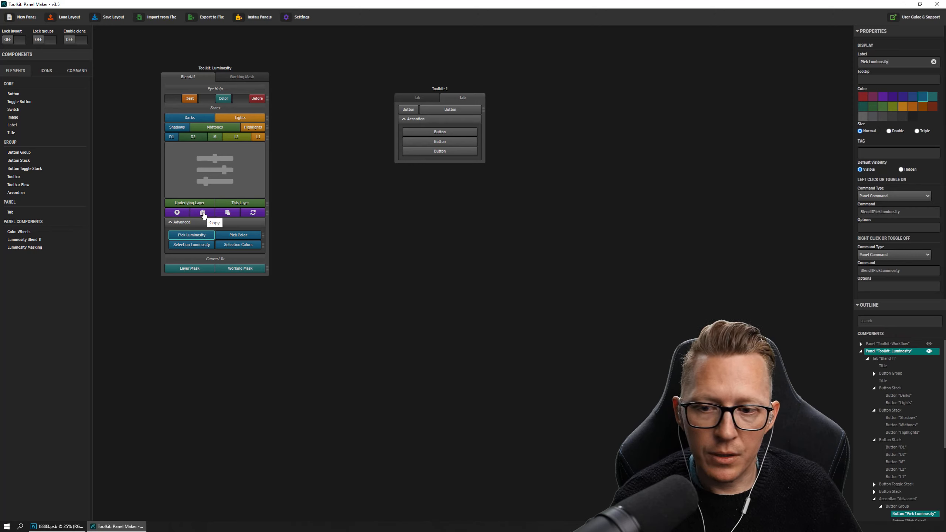
pyautogui.click(256, 213)
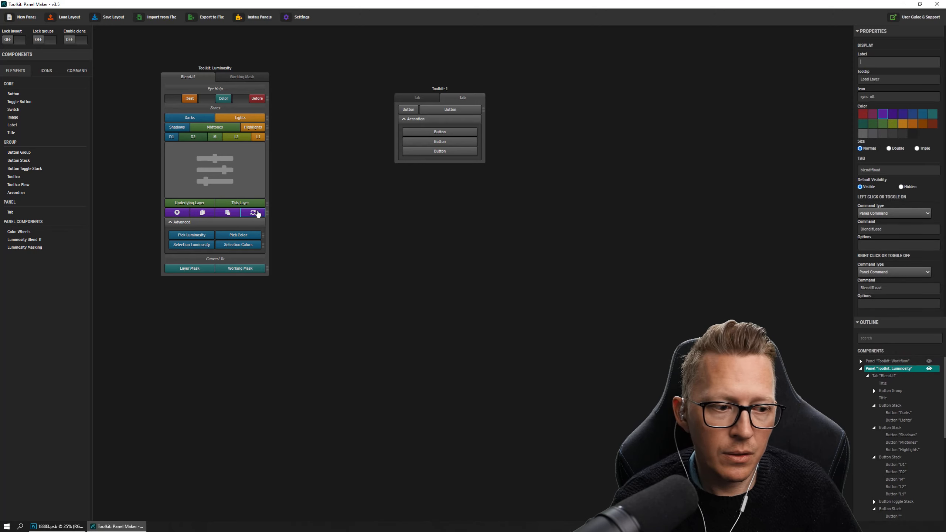
pyautogui.click(184, 214)
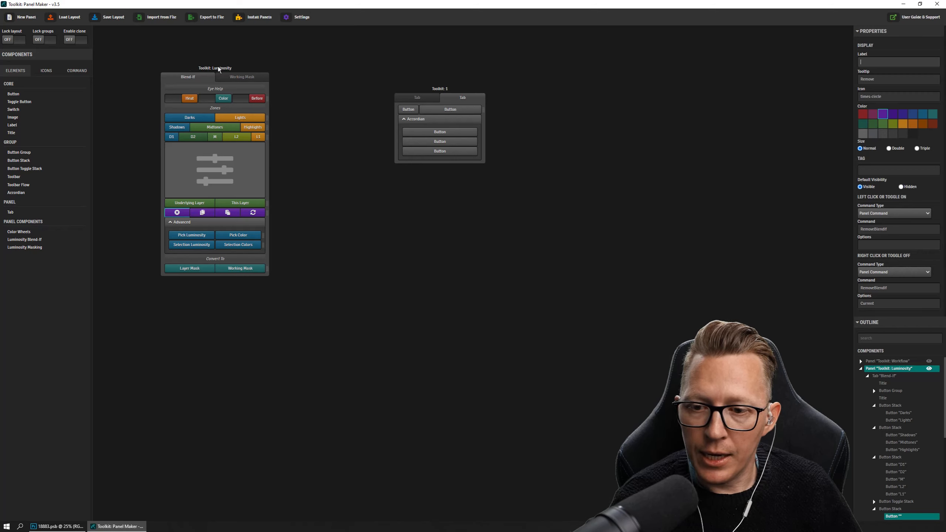
# Reposition the Toolkit: Luminosity panel and examine the Remove button's left-click and right-click commands.
pyautogui.moveTo(218, 69); pyautogui.dragTo(254, 112)
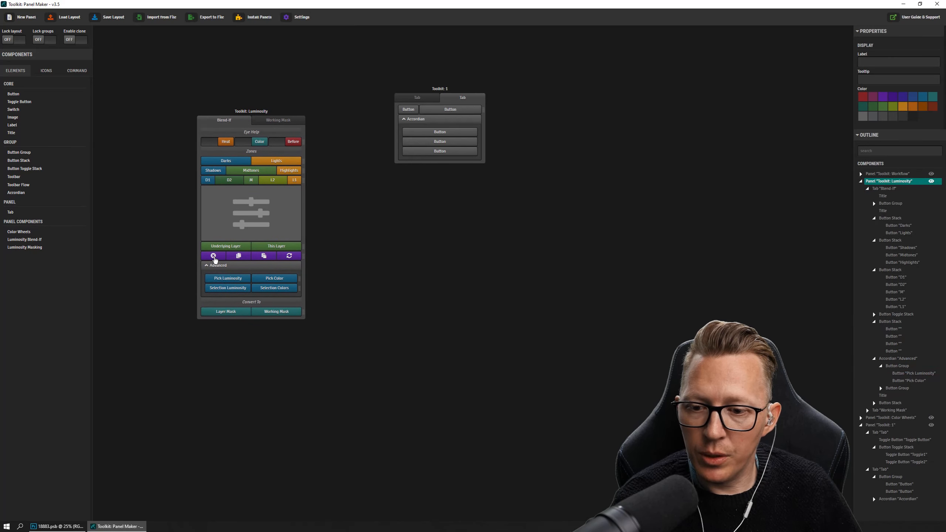
pyautogui.click(213, 257)
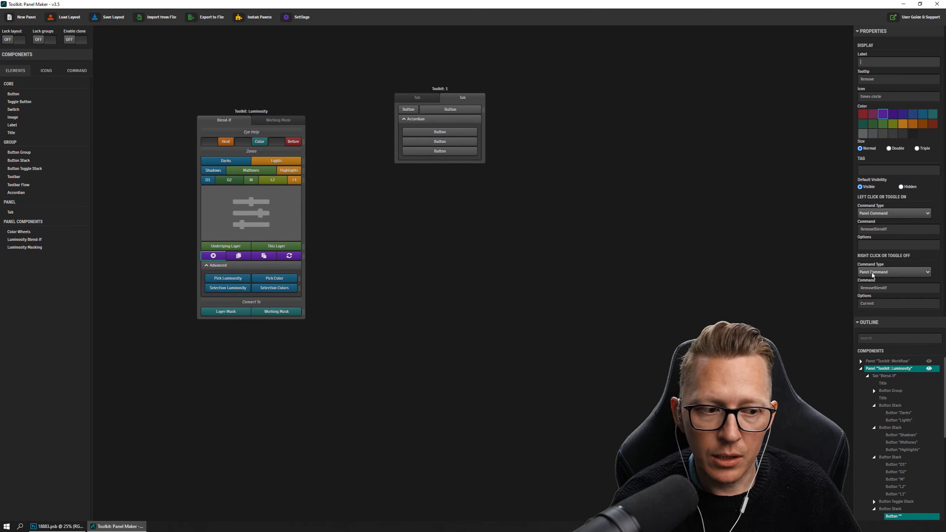
pyautogui.click(871, 228)
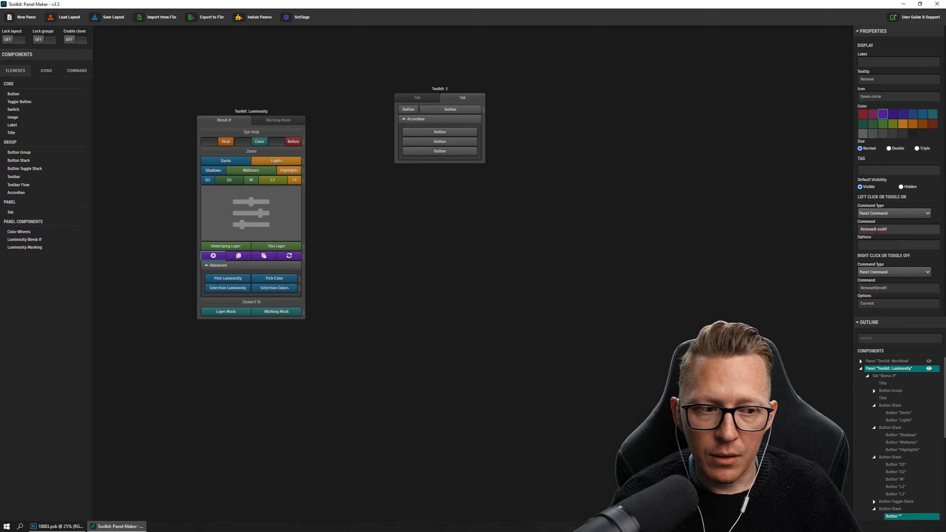
pyautogui.doubleClick(876, 229)
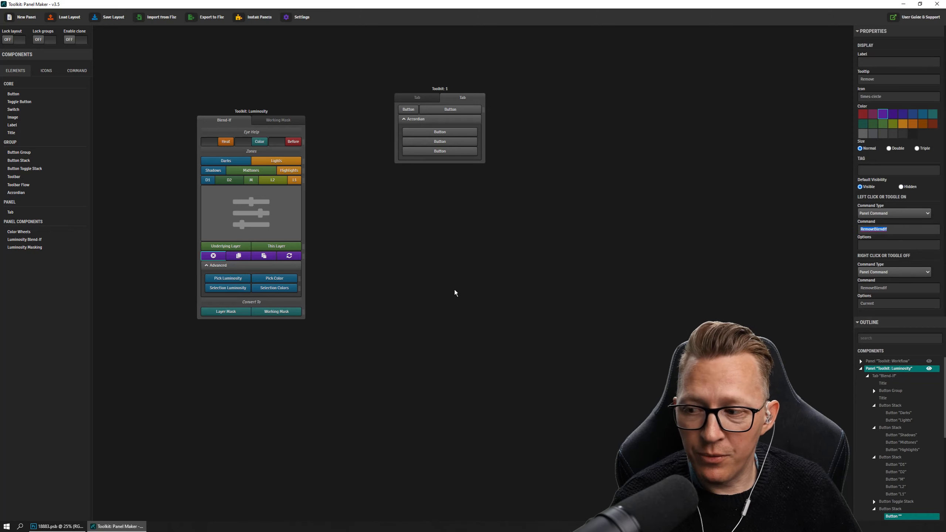
pyautogui.click(213, 255)
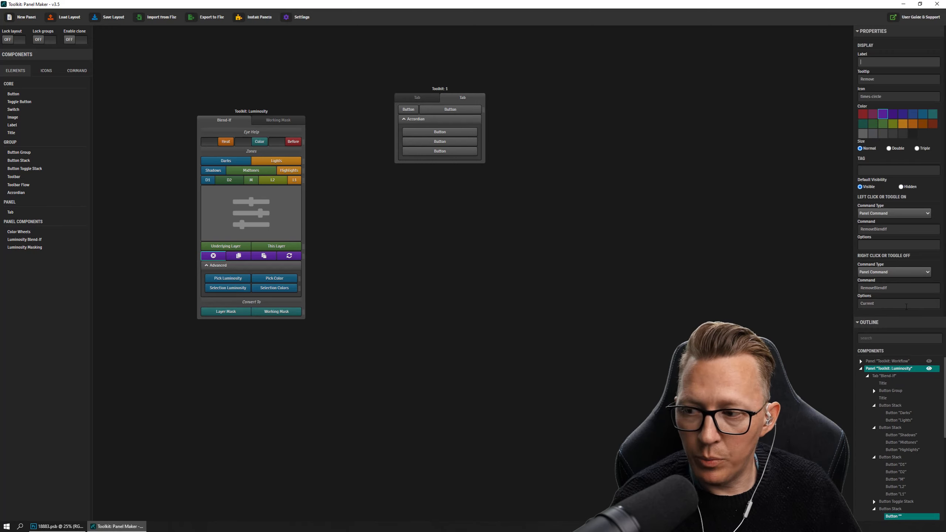
pyautogui.click(873, 287)
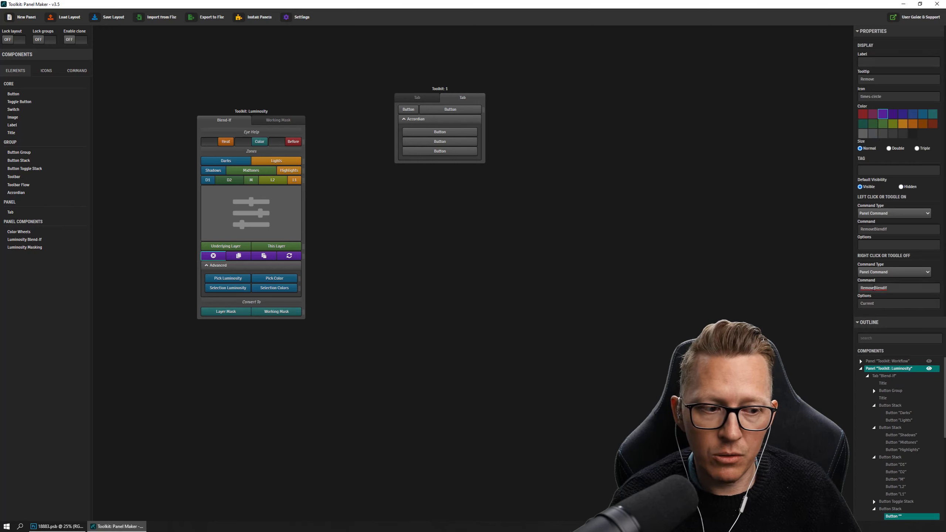
# Examine the command and options assigned to the Remove button's right-click action, and deselect the button.
pyautogui.doubleClick(873, 287)
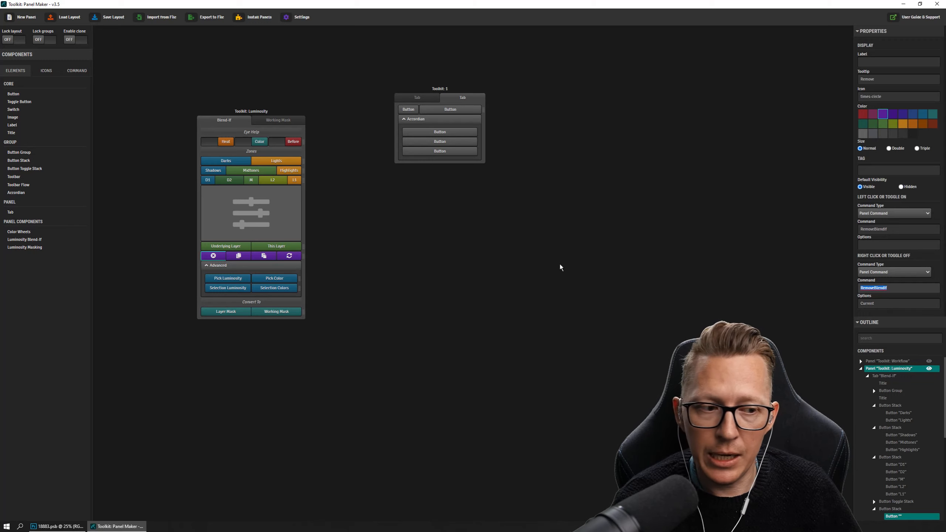
pyautogui.click(884, 306)
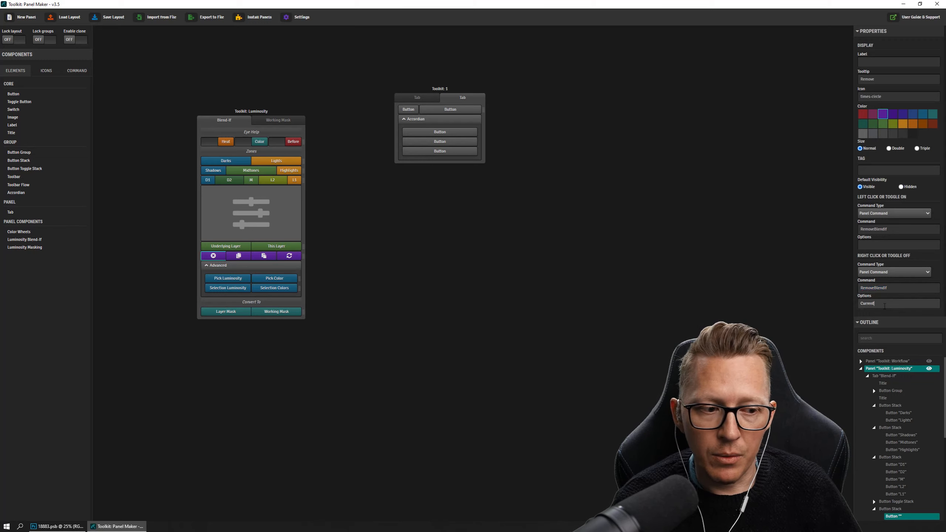
pyautogui.hotkey('ctrl', 'a')
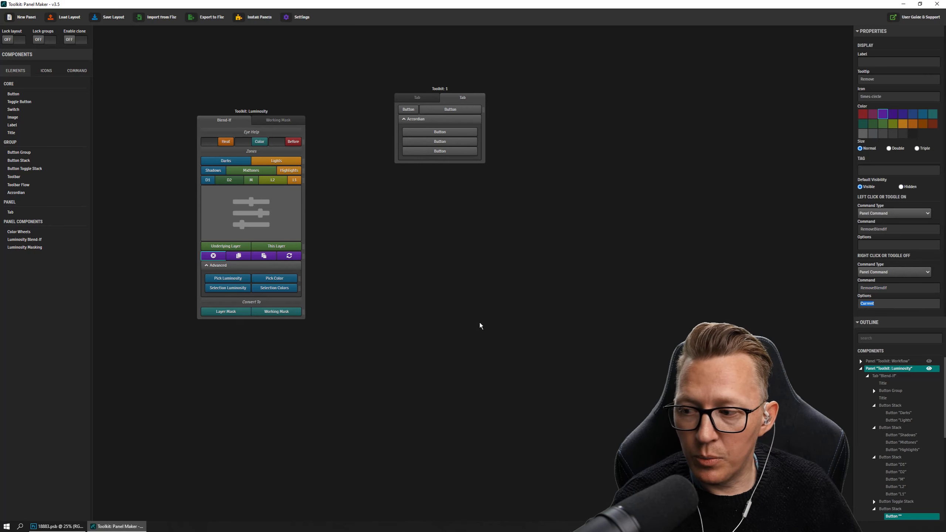
pyautogui.click(485, 304)
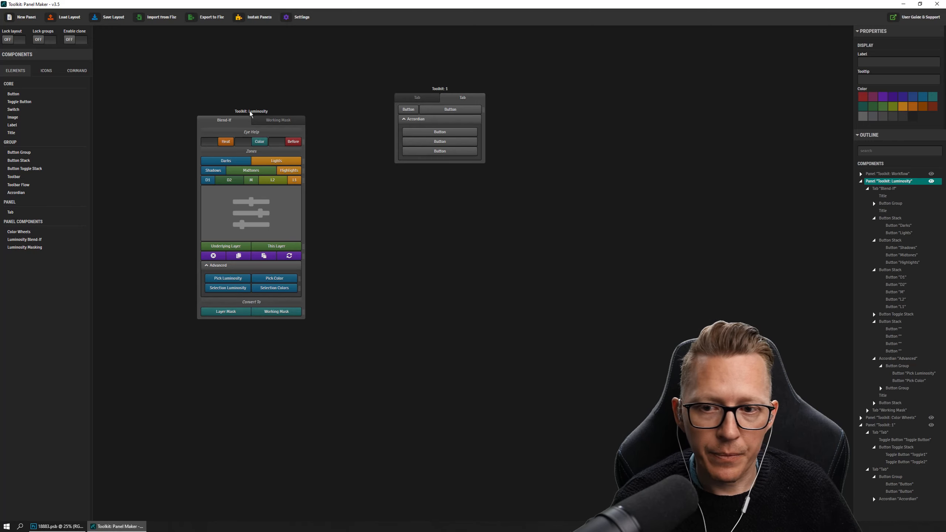
# Move the Toolkit: Luminosity panel closer to the canvas's upper-left corner and place the Toolkit: 1 panel directly beside it.
pyautogui.moveTo(250, 114); pyautogui.dragTo(217, 83)
pyautogui.moveTo(435, 88); pyautogui.dragTo(322, 83)
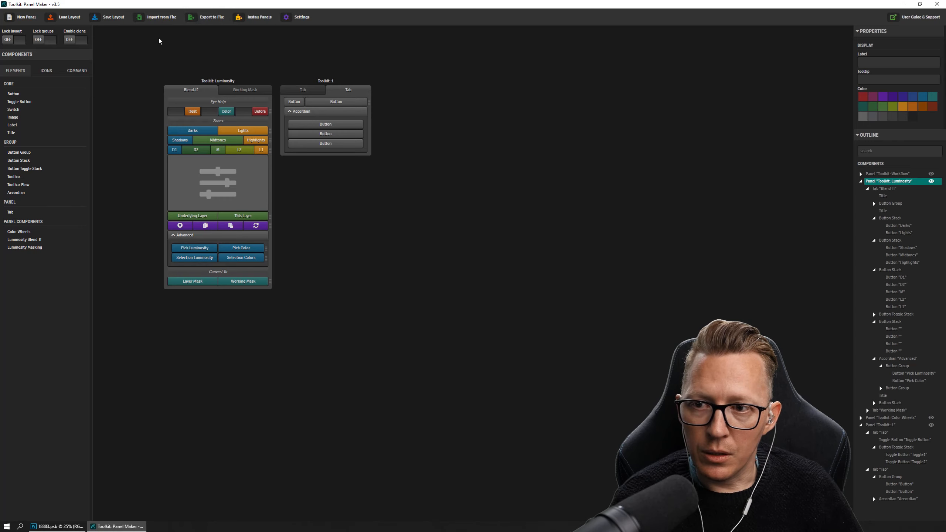
# View which panels can be included in a layout export to file, and close the dialog without exporting.
pyautogui.click(209, 16)
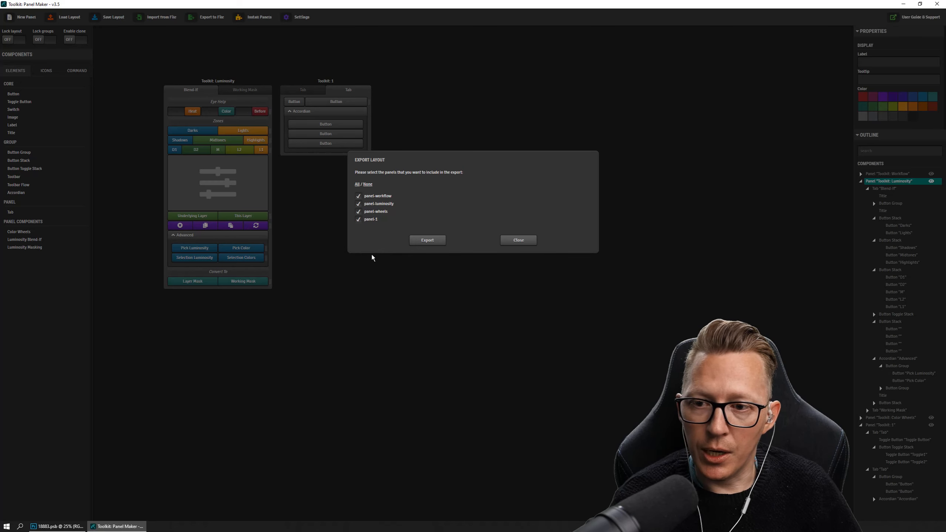
pyautogui.click(516, 242)
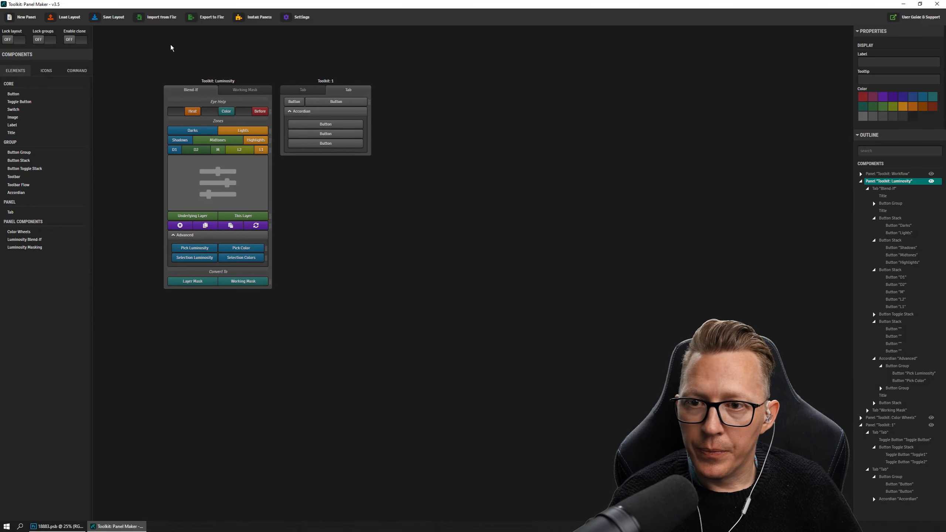